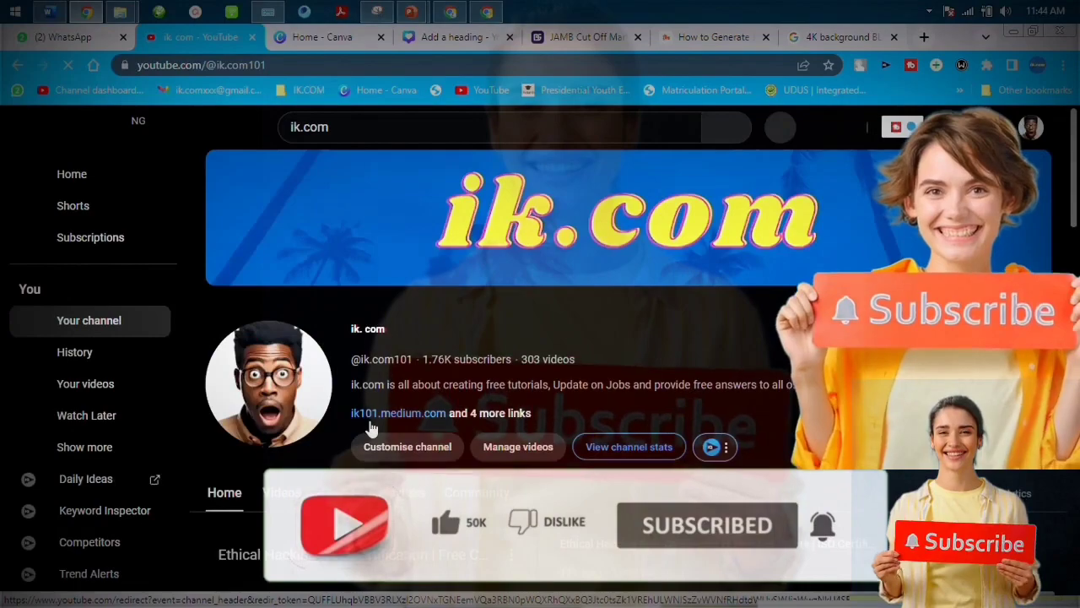
# Show the full video list on the ik.com YouTube channel.
pyautogui.click(282, 492)
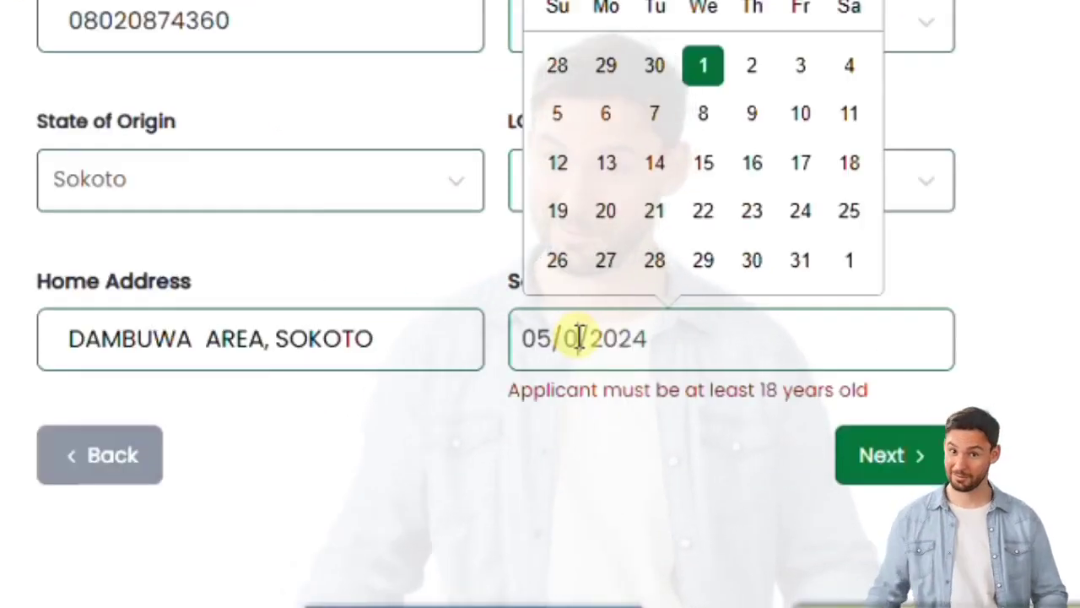
pyautogui.write('7')
pyautogui.click(681, 340)
pyautogui.press('BackSpace')
pyautogui.press('BackSpace')
pyautogui.press('BackSpace')
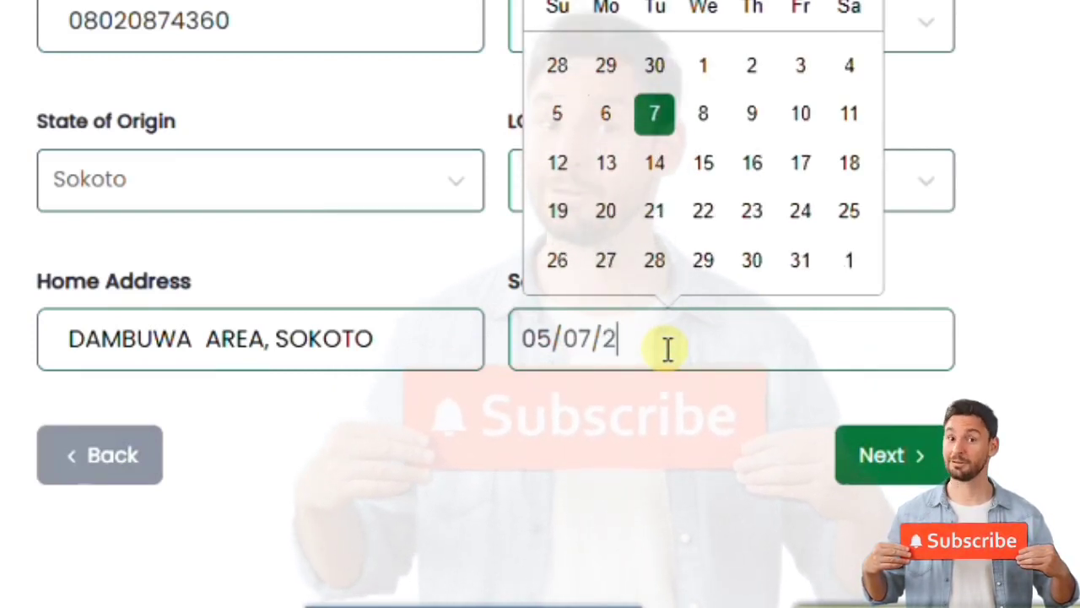
pyautogui.write('000')
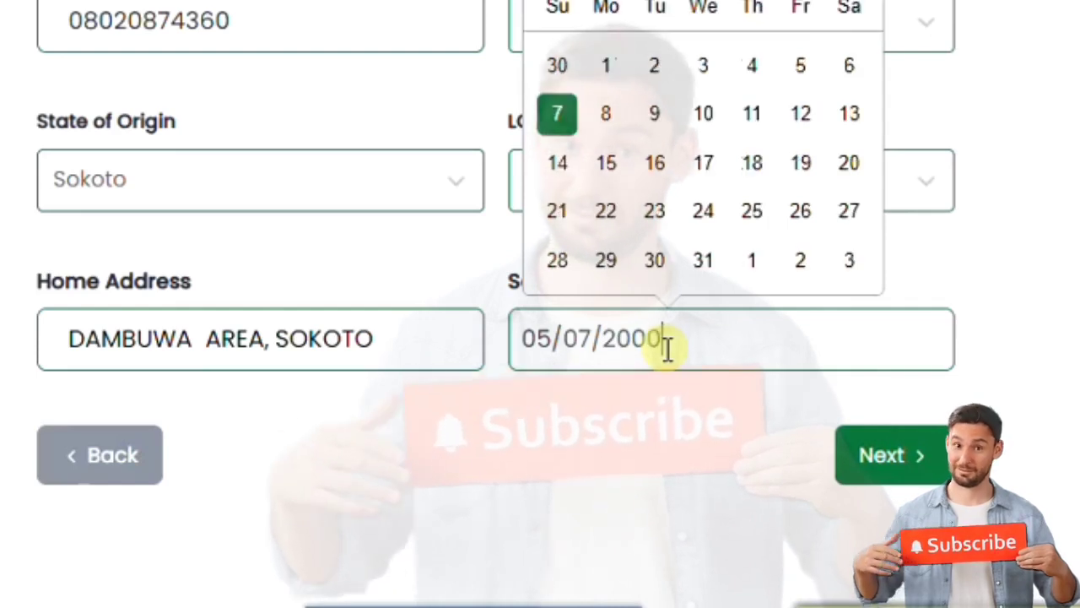
pyautogui.click(1073, 412)
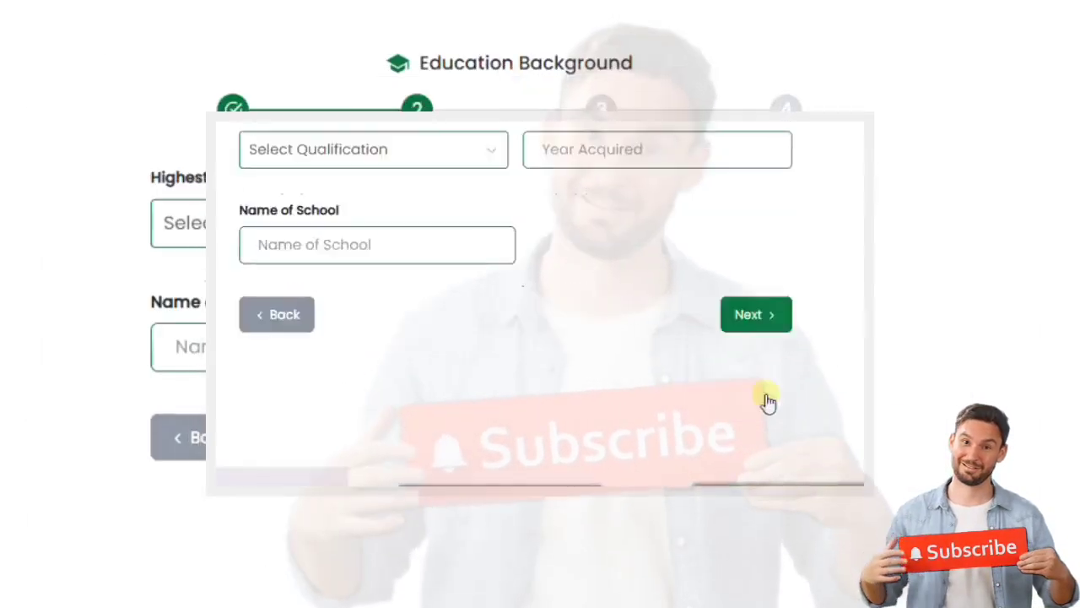
# Enter B.Sc., year 2020 and 'Usmanu Danfodiyo, University Sokoto State' as education, then continue.
pyautogui.click(281, 236)
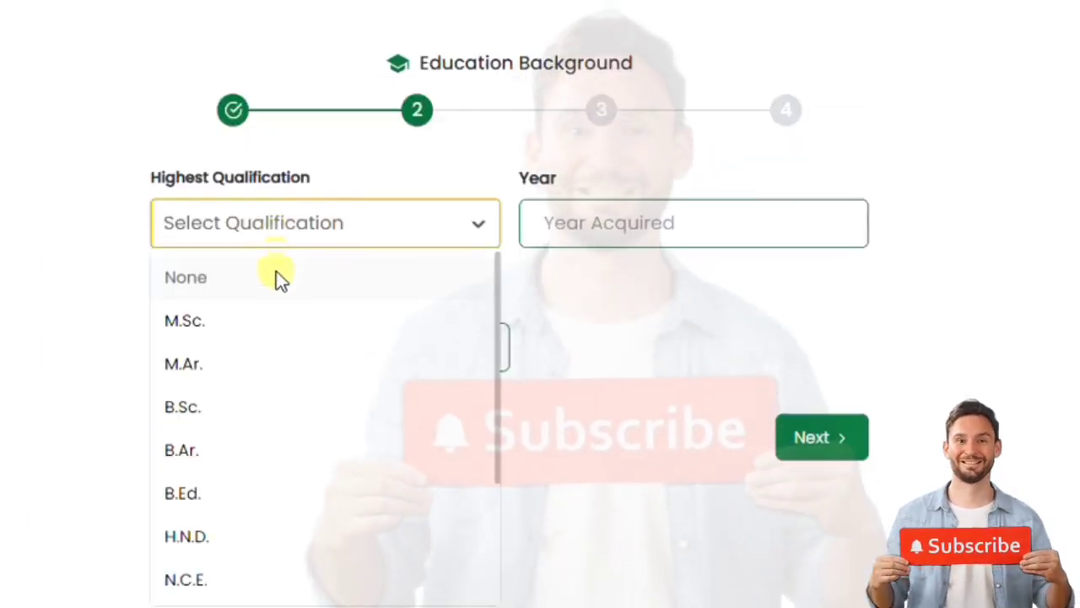
pyautogui.click(272, 414)
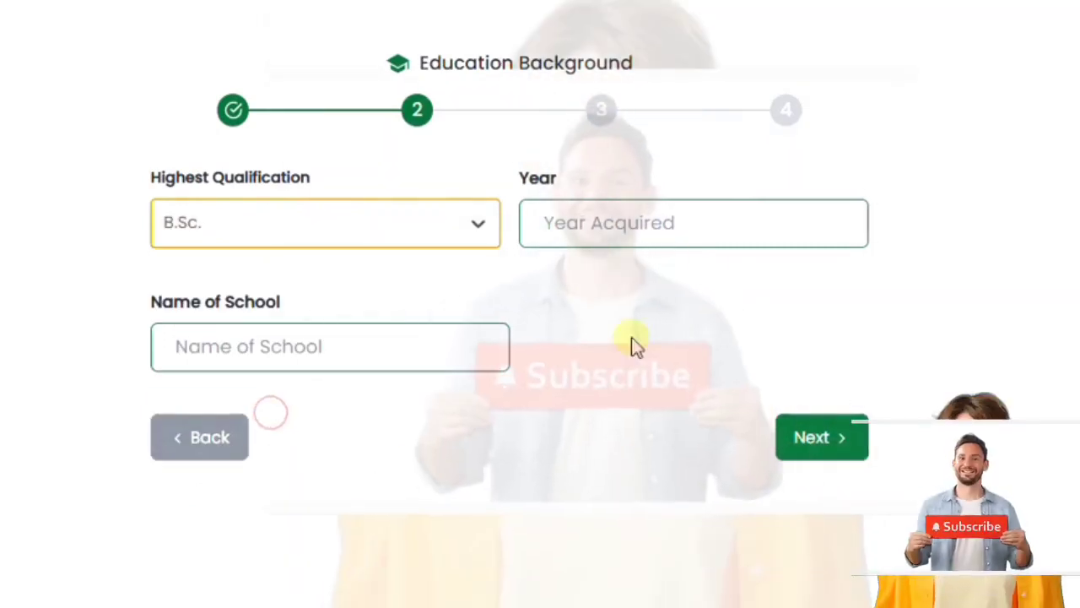
pyautogui.click(674, 233)
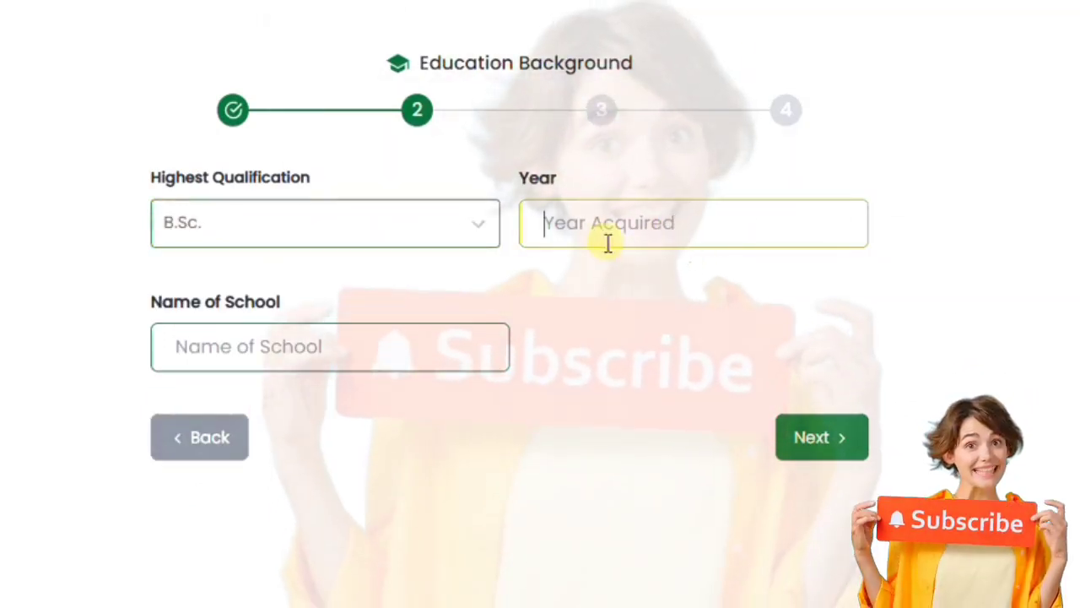
pyautogui.write('2020')
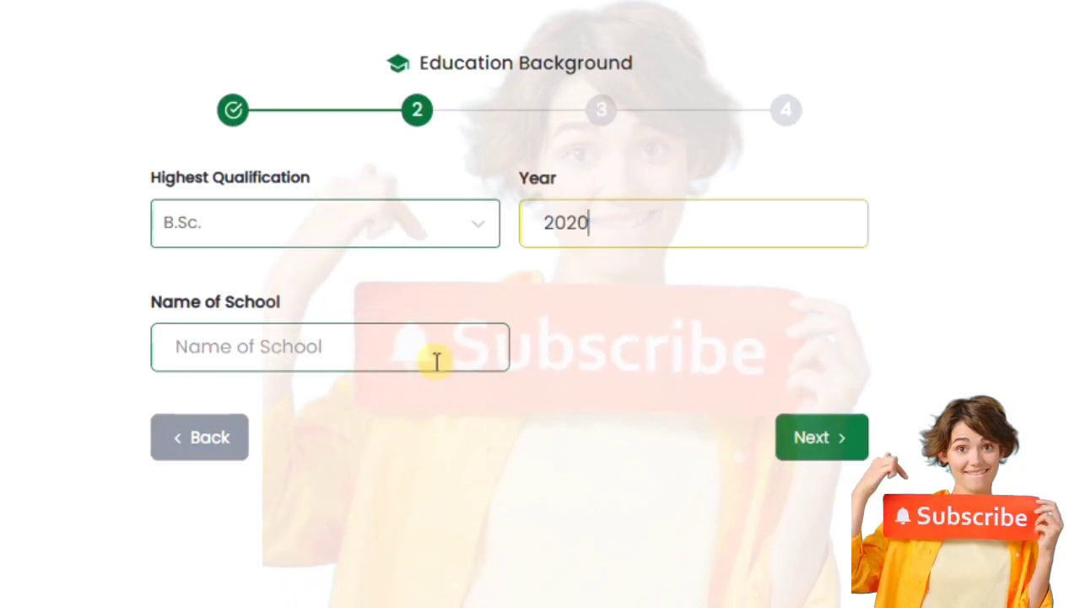
pyautogui.write('U')
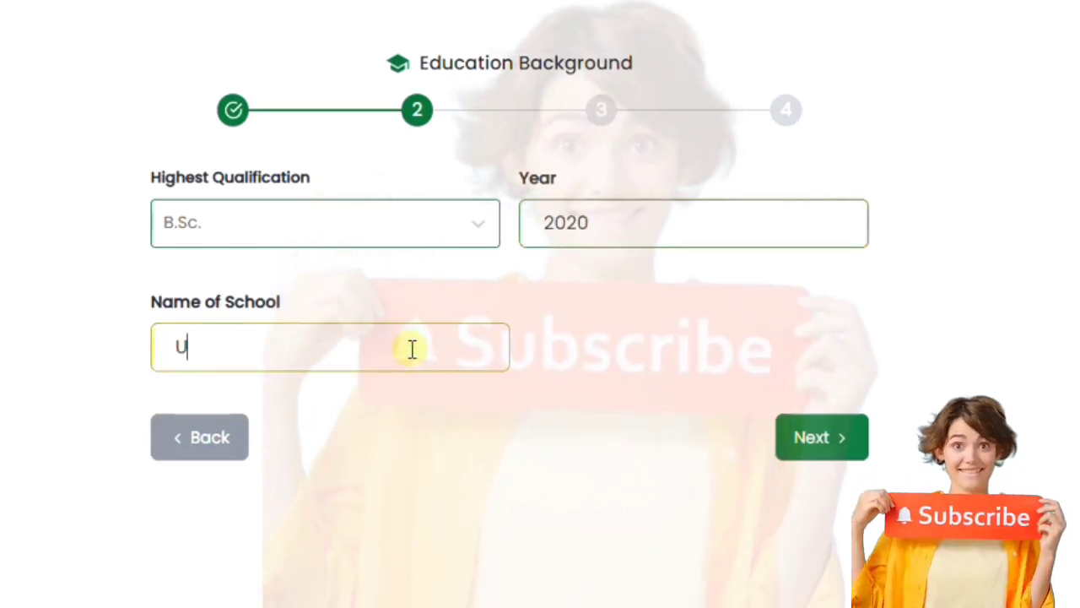
pyautogui.write('smau')
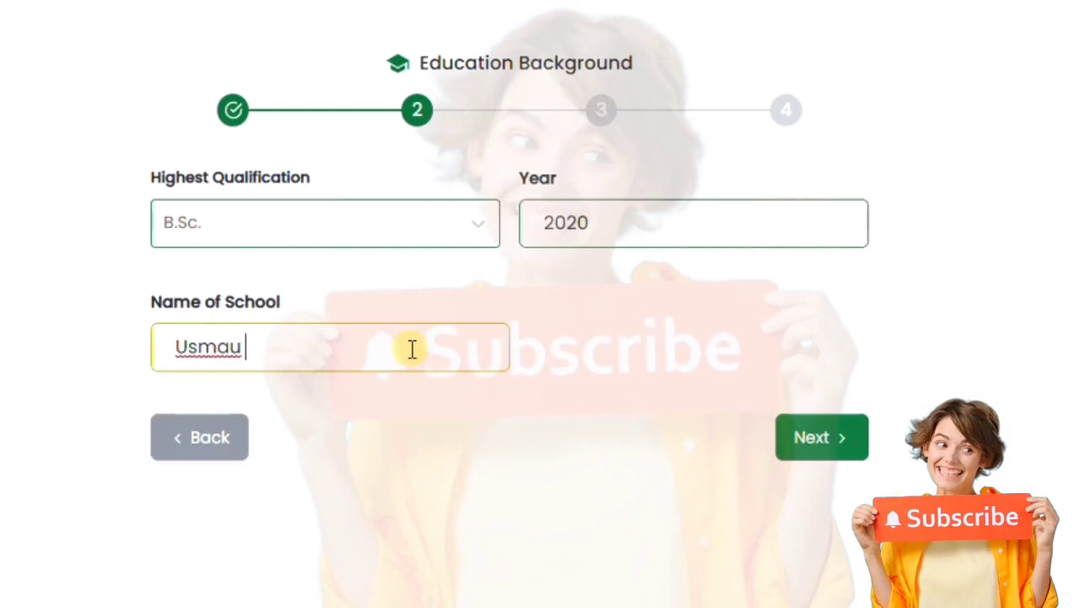
pyautogui.press('BackSpace')
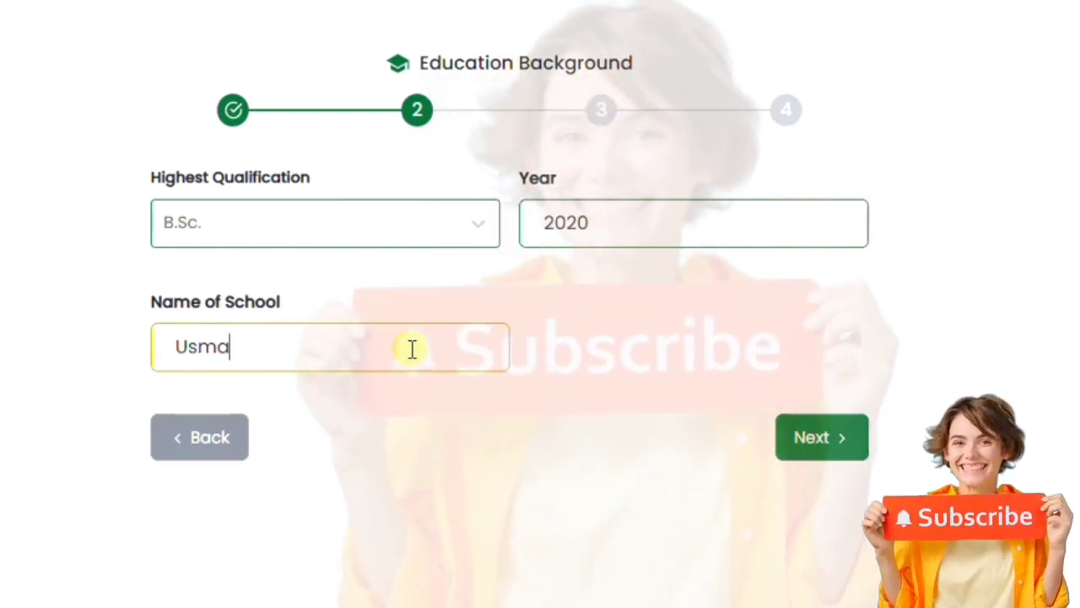
pyautogui.write('n')
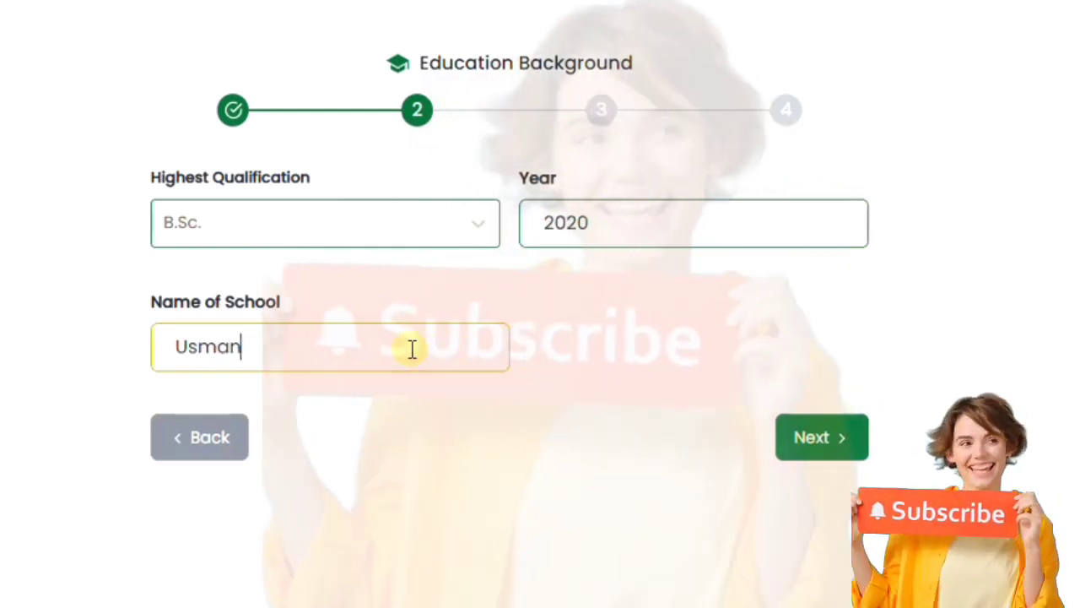
pyautogui.write('u Danf')
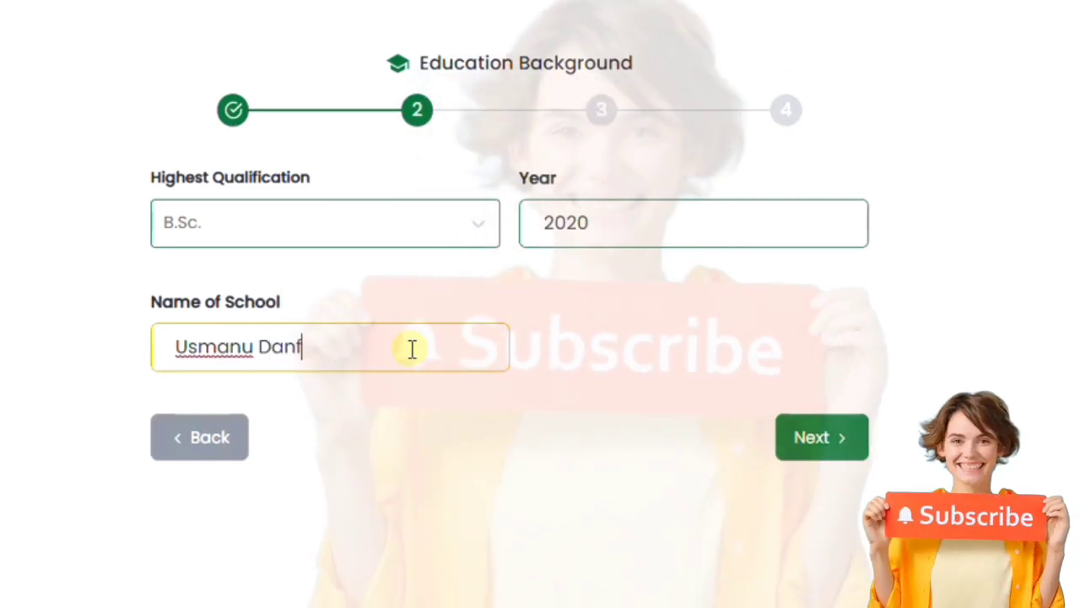
pyautogui.write('odiy')
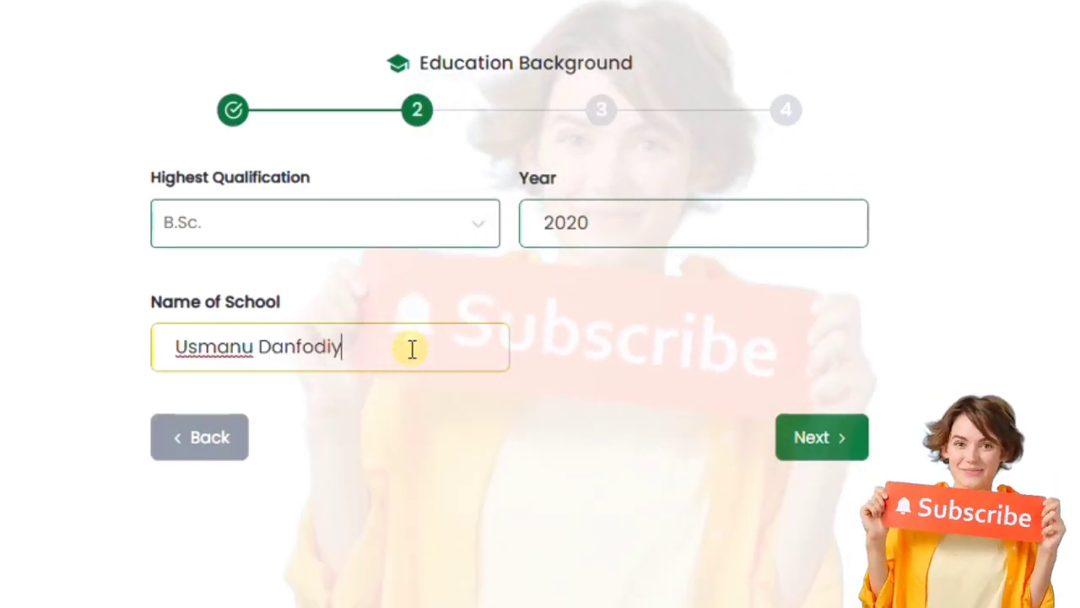
pyautogui.write('o, Un')
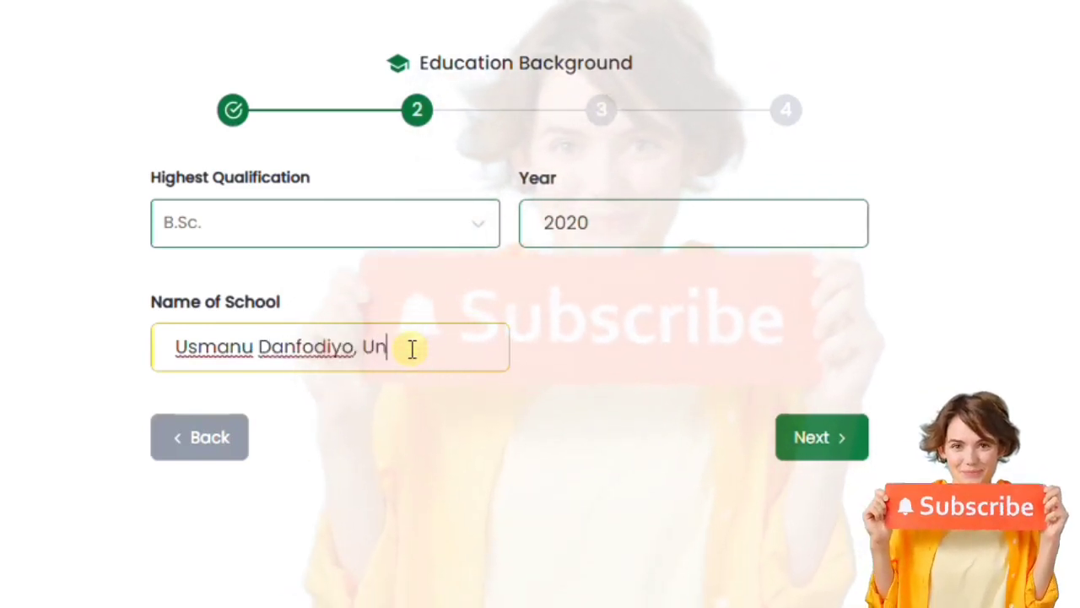
pyautogui.write('iversit')
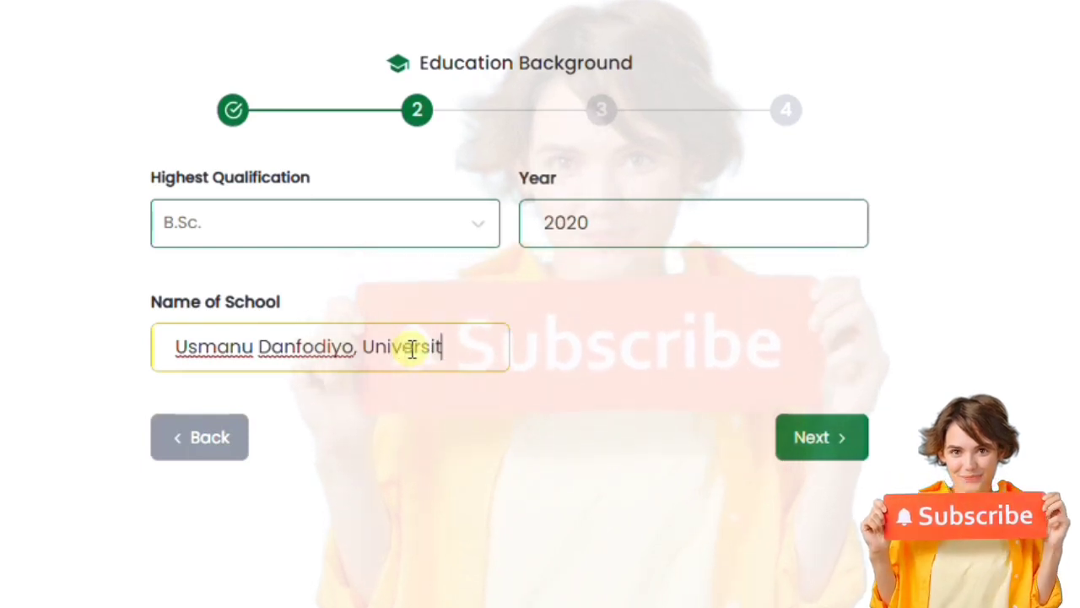
pyautogui.write('y Sokoto ')
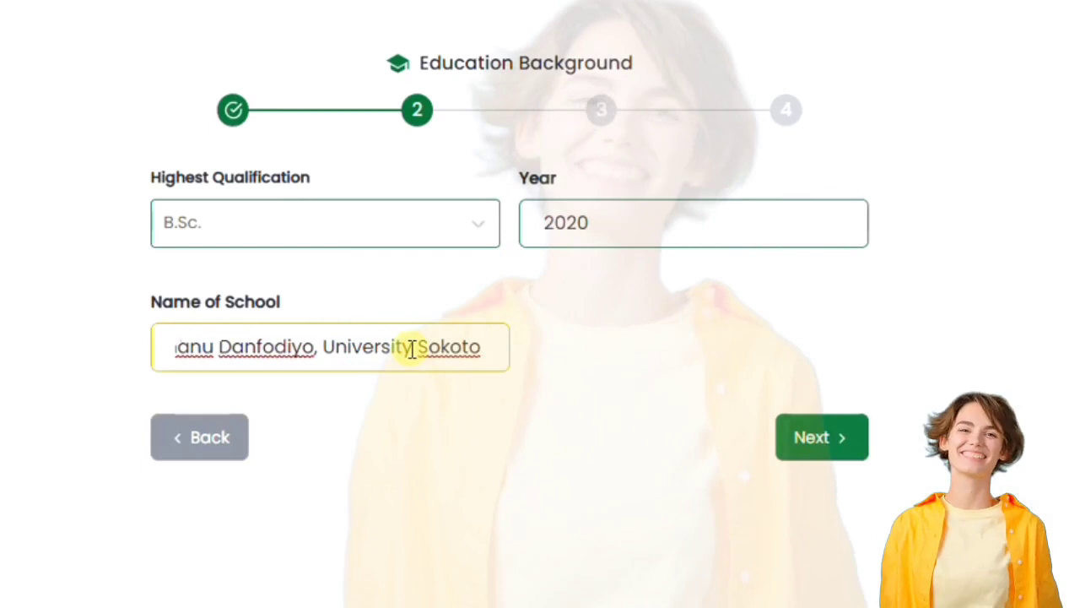
pyautogui.write('State')
pyautogui.click(849, 426)
pyautogui.click(338, 222)
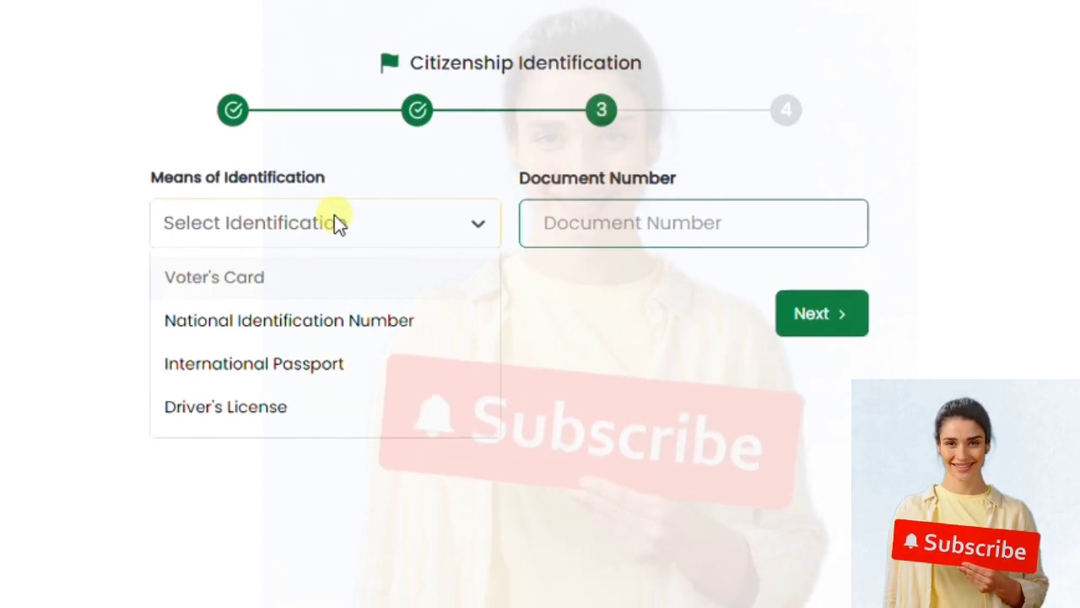
# Choose National Identification Number, enter the document number, and continue to Files Upload.
pyautogui.click(373, 317)
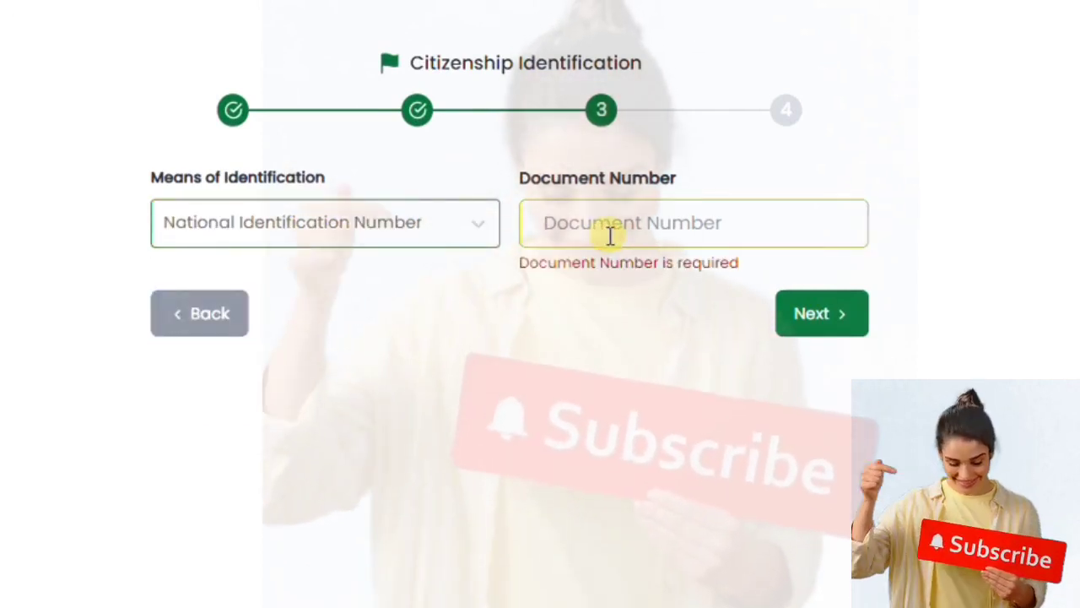
pyautogui.write('18')
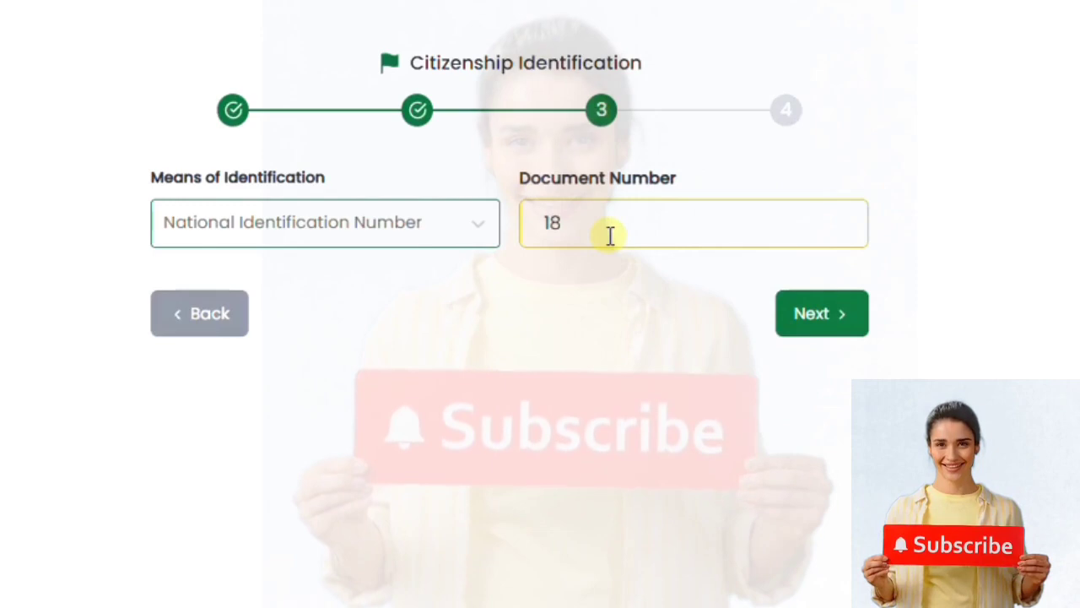
pyautogui.click(458, 232)
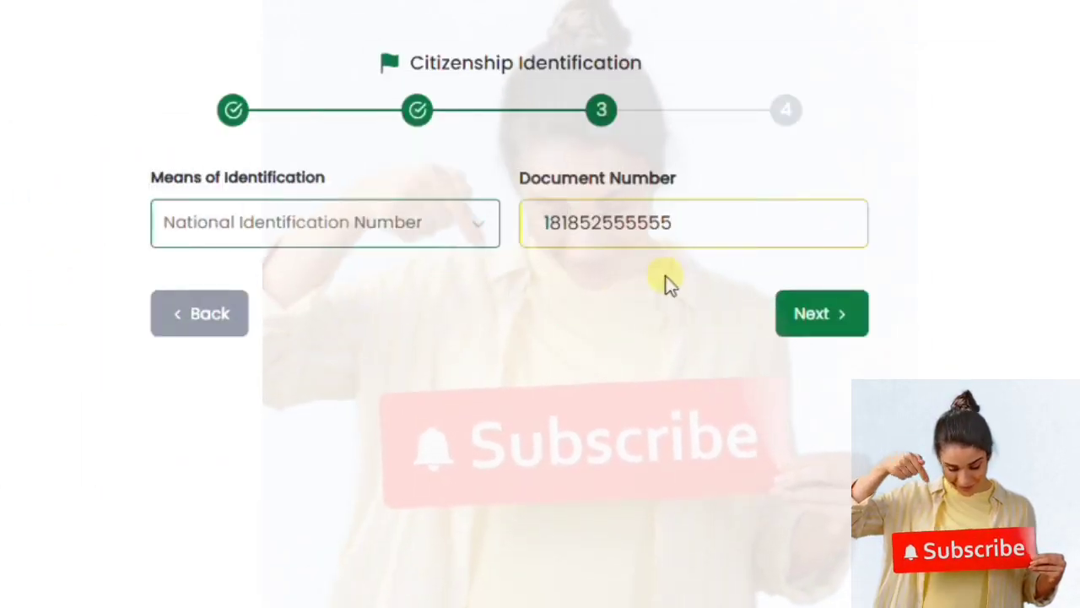
pyautogui.click(738, 309)
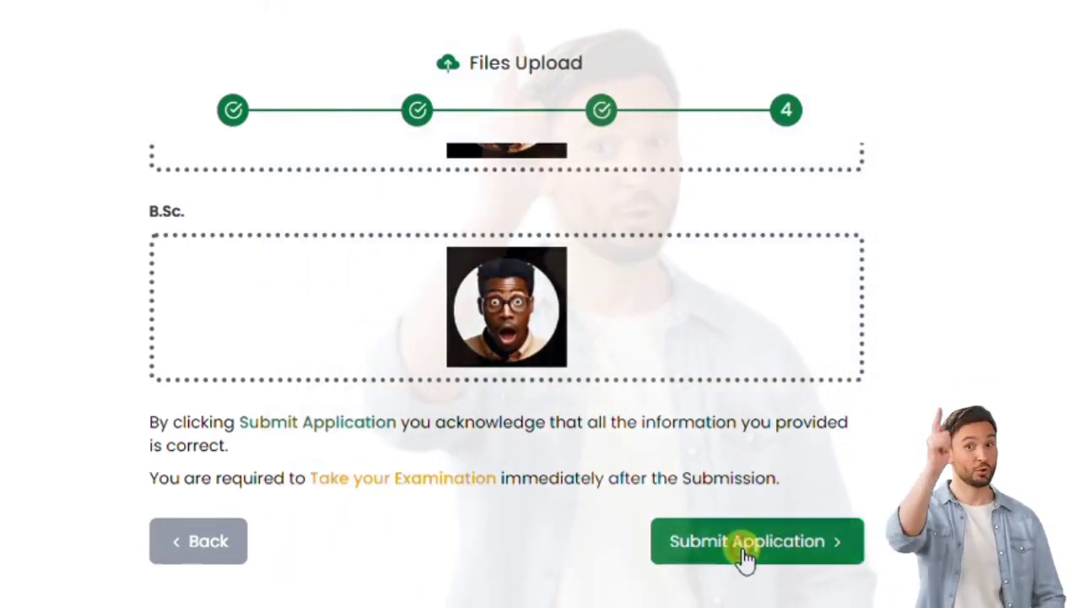
# Submit the application and confirm with 'Yes, Submit Application !'.
pyautogui.click(744, 557)
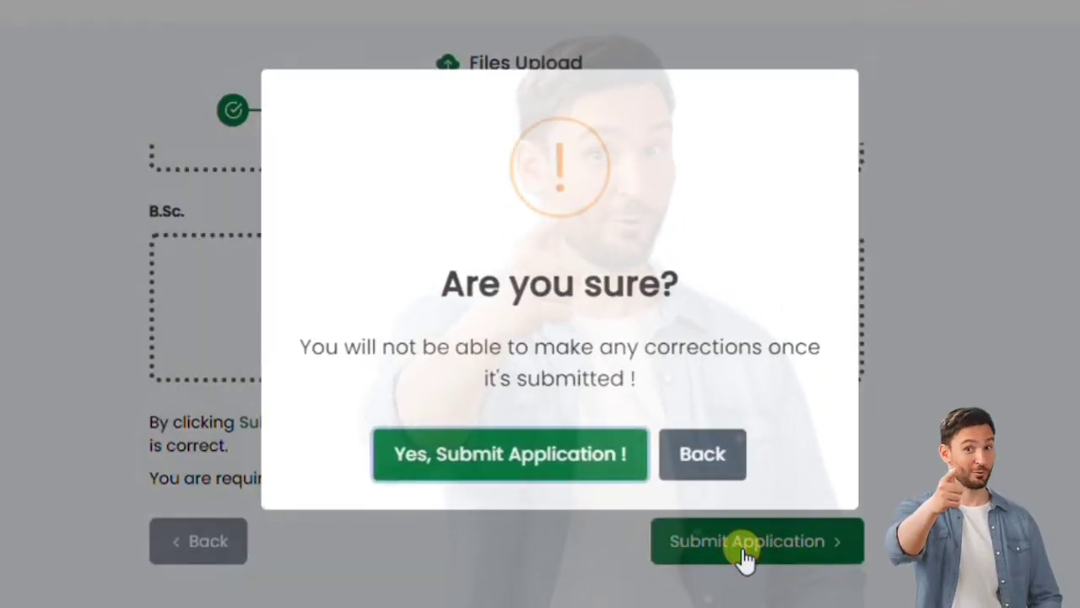
pyautogui.click(572, 468)
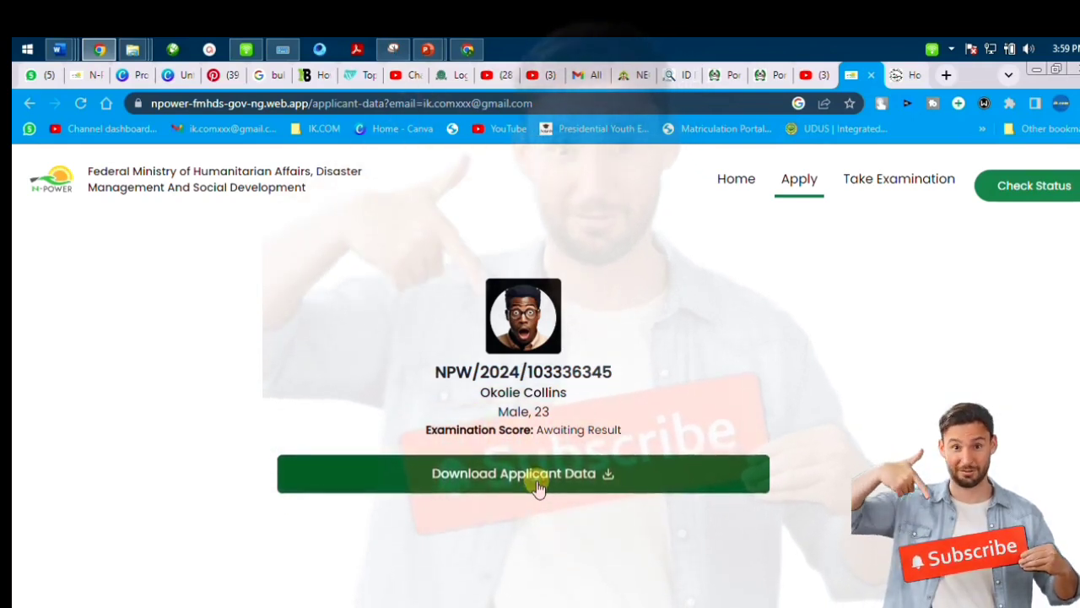
# Open the downloaded Npower applicant data PDF from the Downloads folder.
pyautogui.scroll(-1, 538, 490)
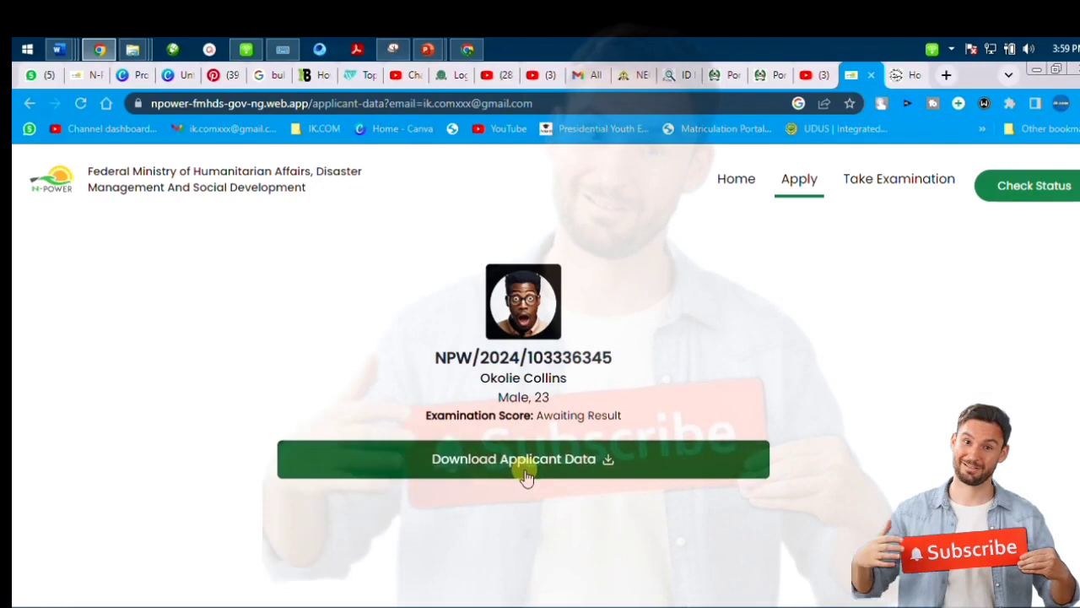
pyautogui.hotkey('ctrl', 'j')
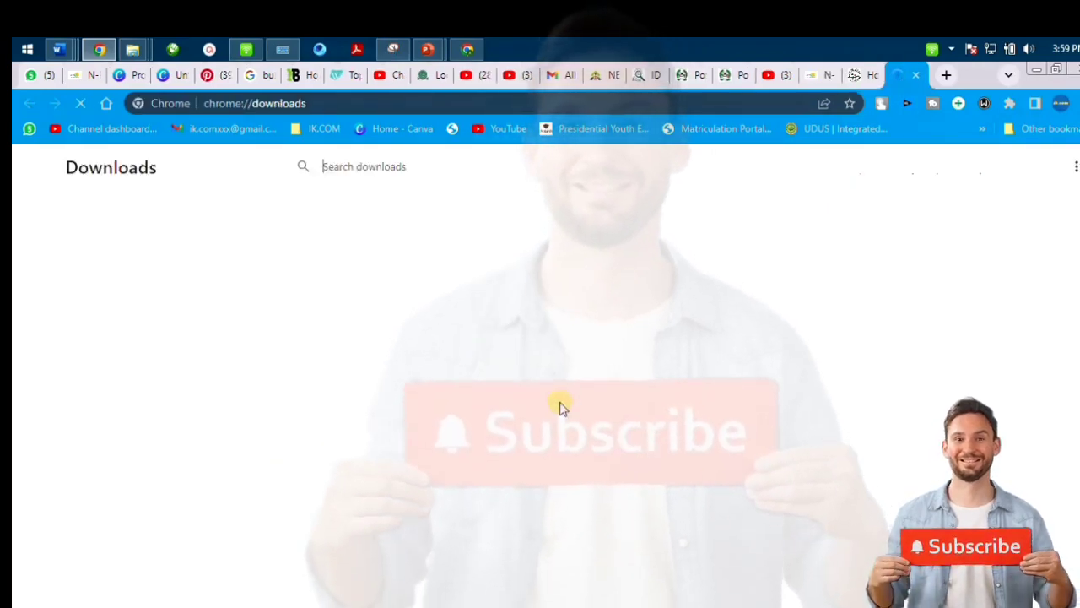
pyautogui.click(394, 319)
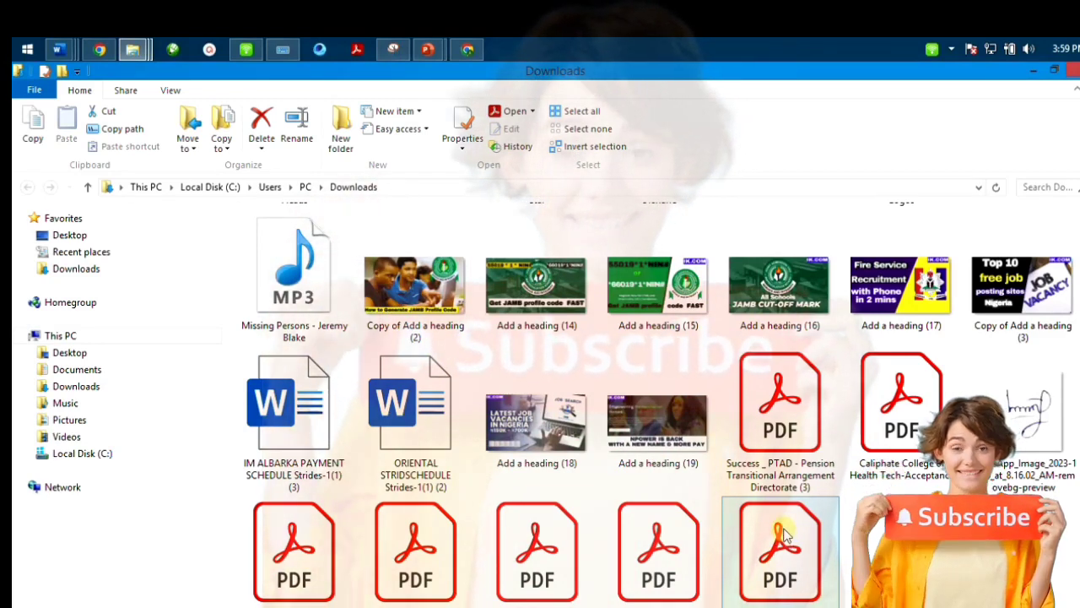
pyautogui.press('Return')
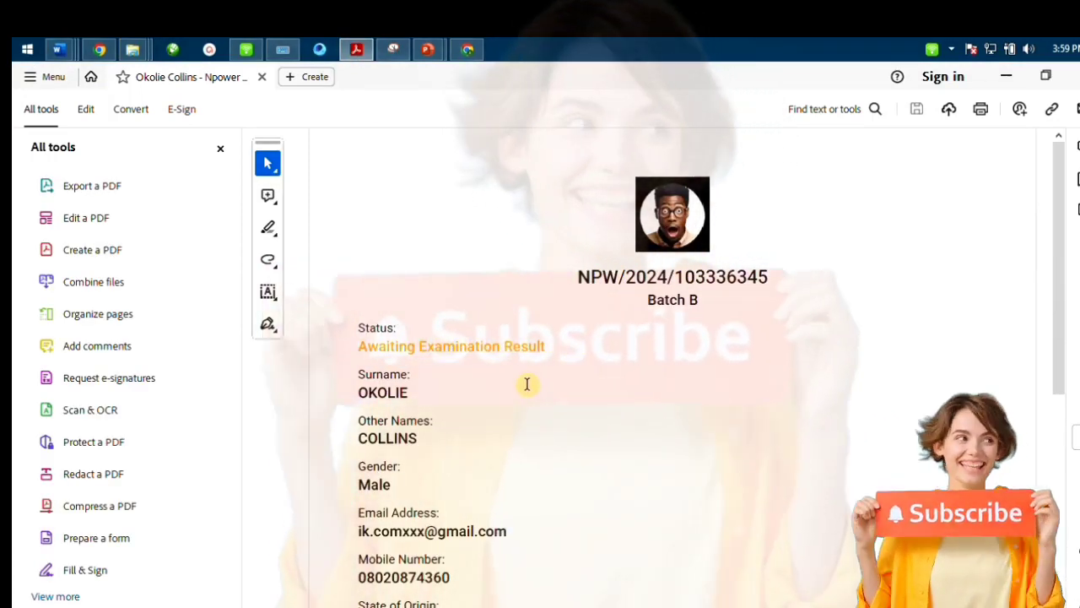
# Scroll through the applicant data PDF showing Batch B and Awaiting Examination Result.
pyautogui.scroll(-3, 525, 383)
pyautogui.scroll(-2, 1061, 268)
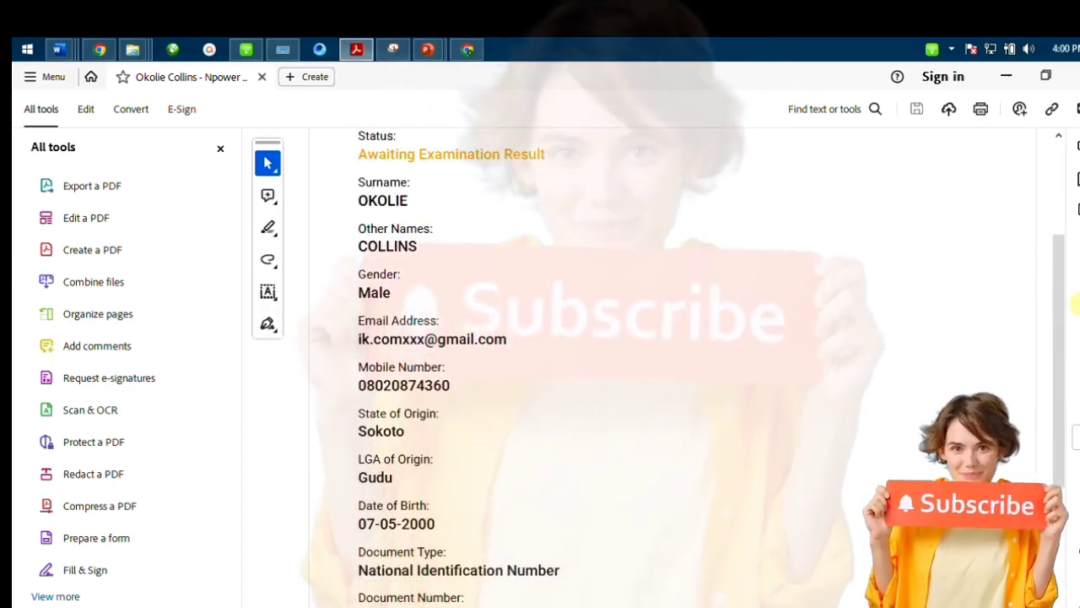
pyautogui.scroll(-1, 1064, 313)
pyautogui.scroll(-5, 1064, 312)
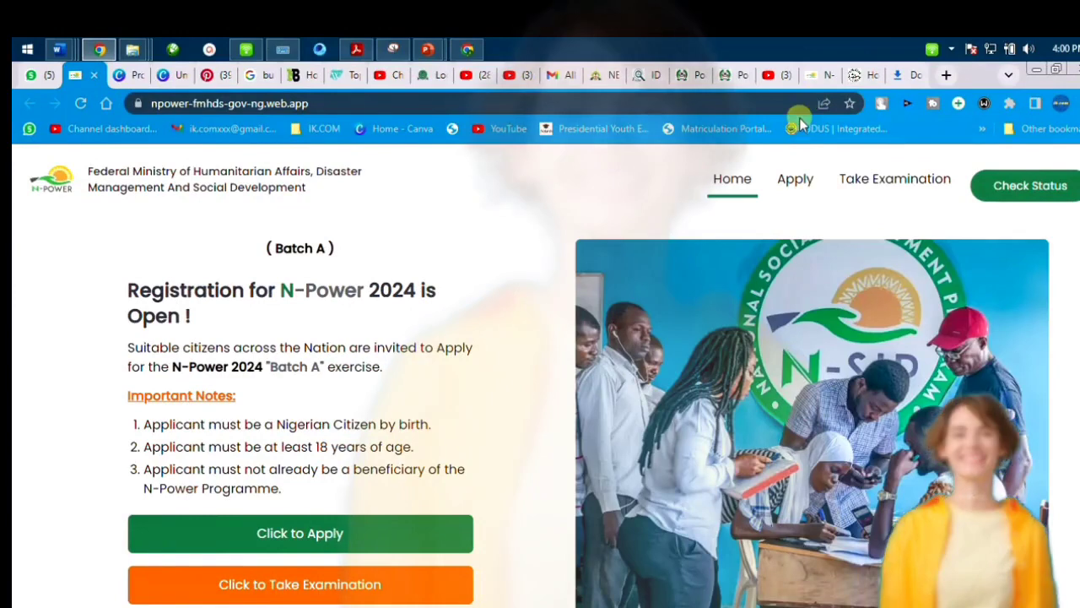
# Run Check Status from the applicant data page to see the Batch A awaiting-result notice.
pyautogui.click(818, 76)
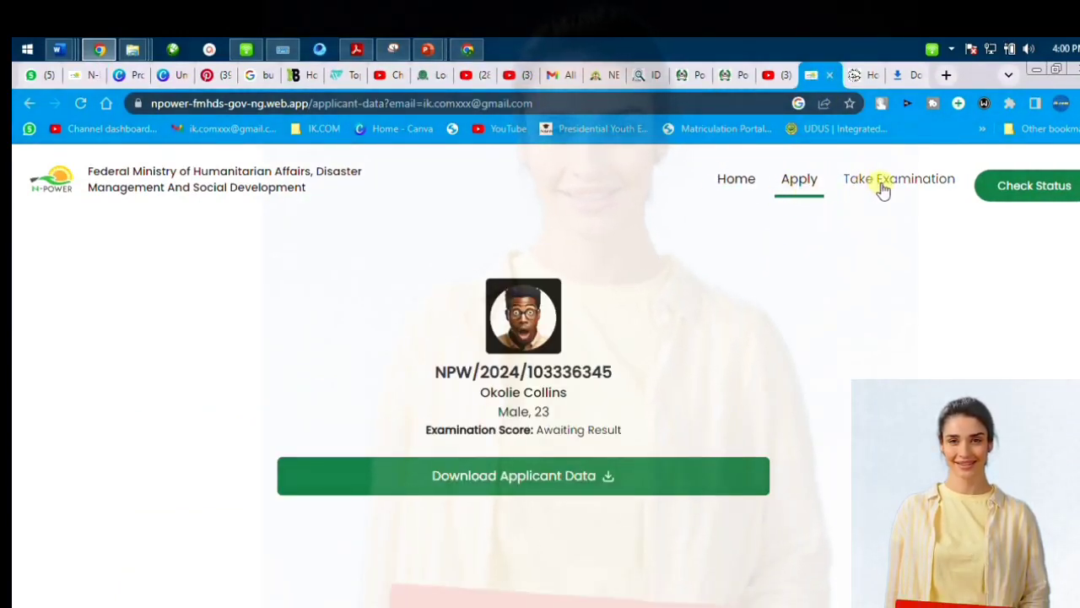
pyautogui.click(1008, 193)
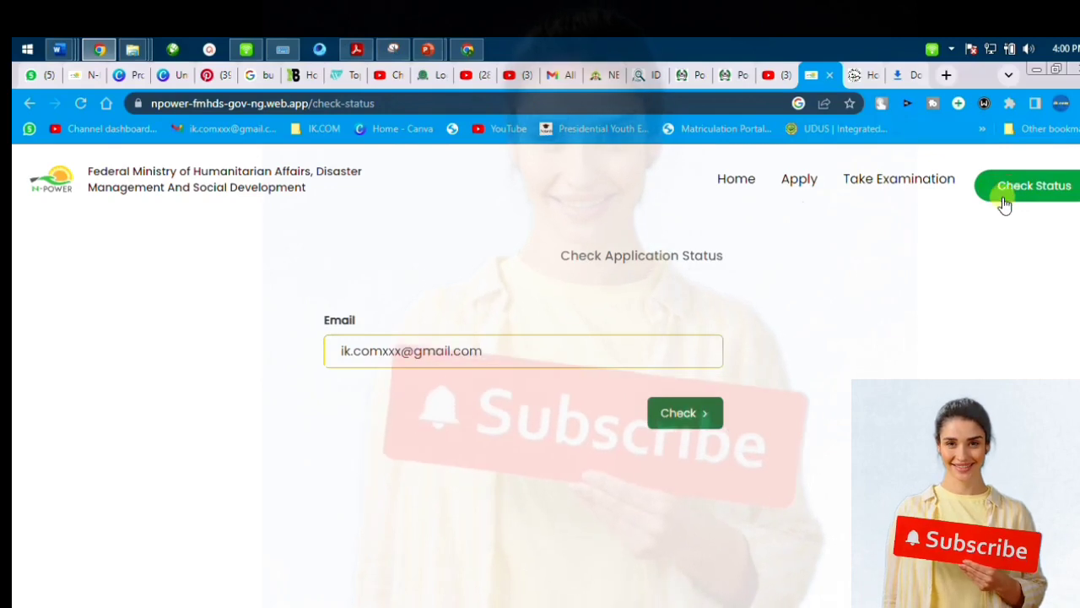
pyautogui.click(703, 414)
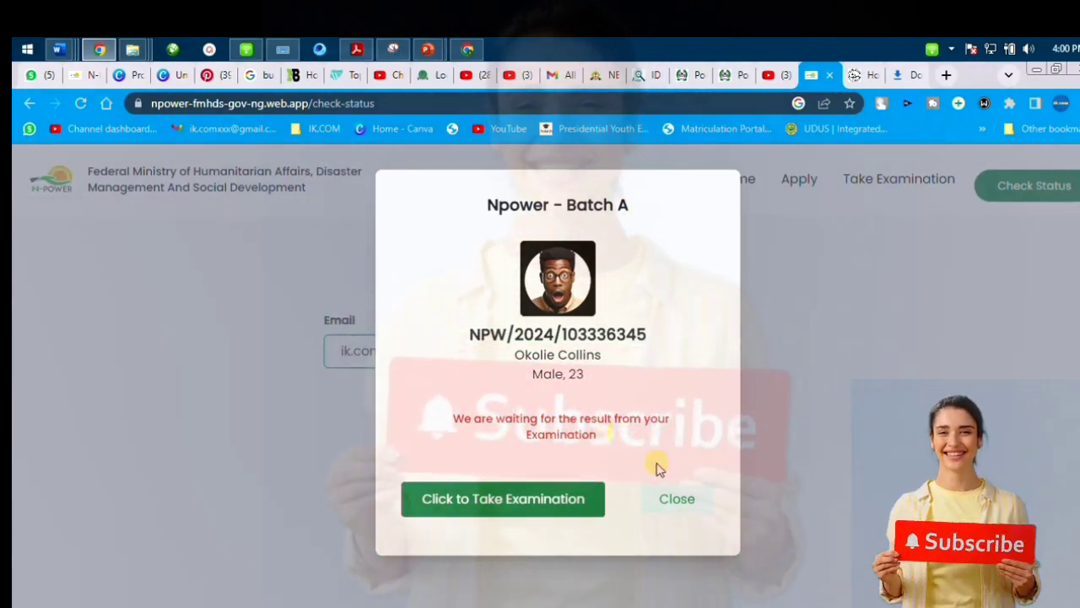
pyautogui.click(945, 309)
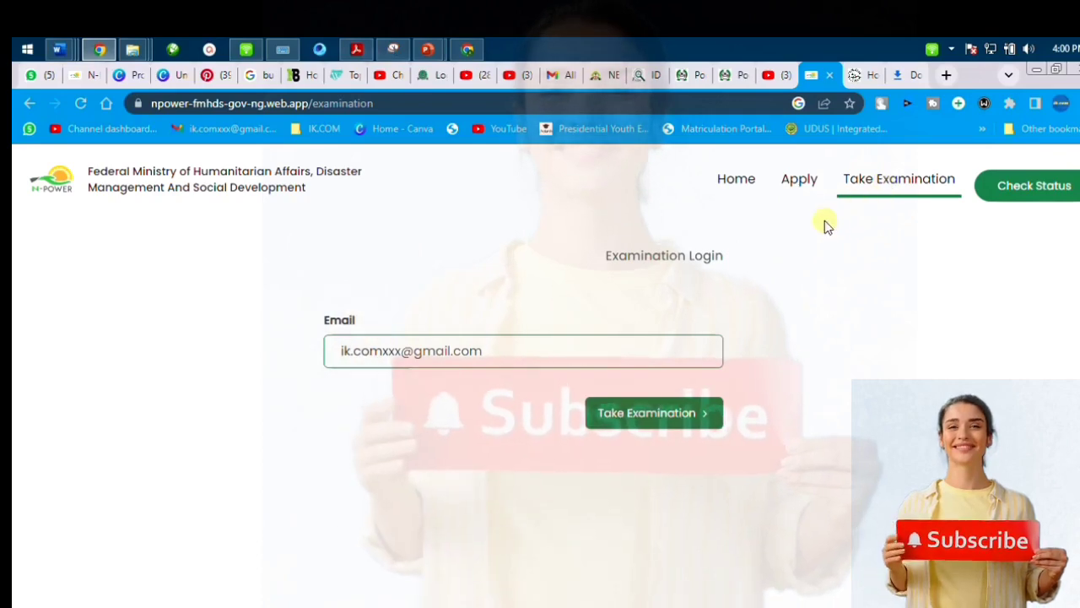
pyautogui.click(736, 179)
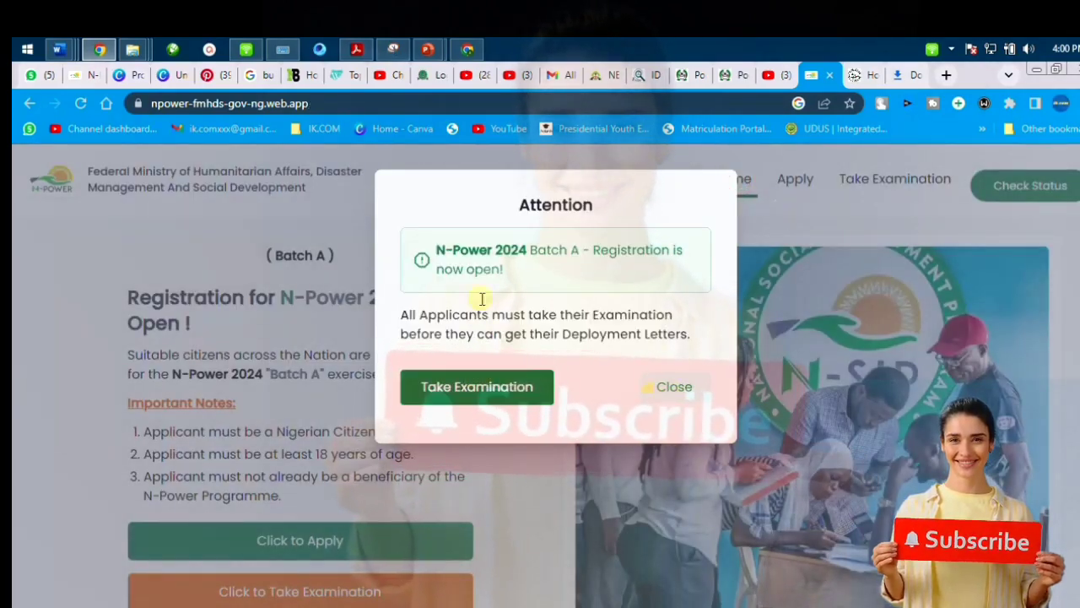
pyautogui.click(506, 387)
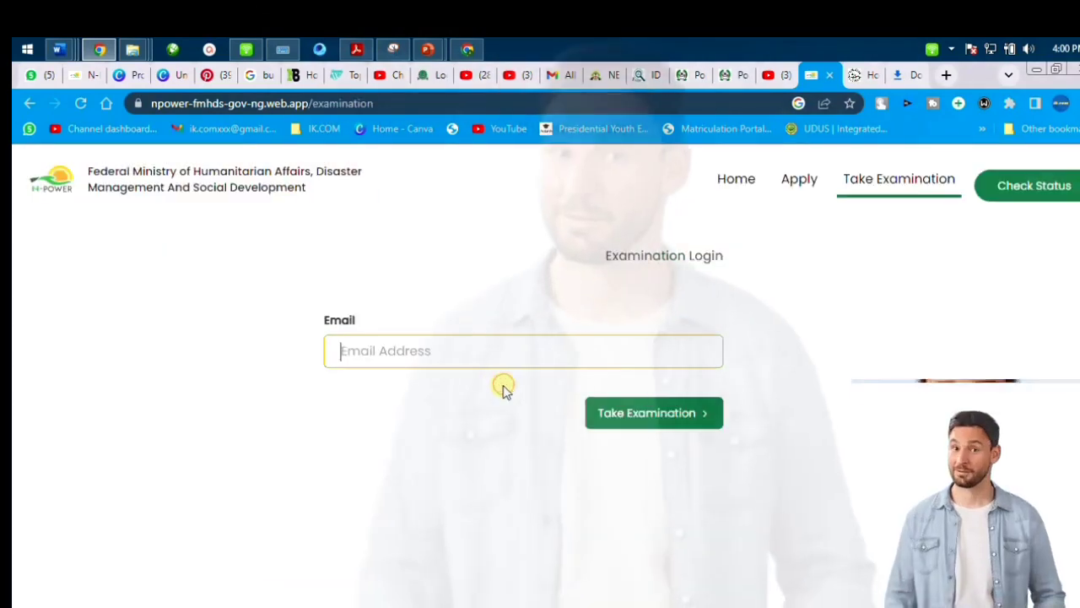
pyautogui.click(509, 344)
pyautogui.click(629, 413)
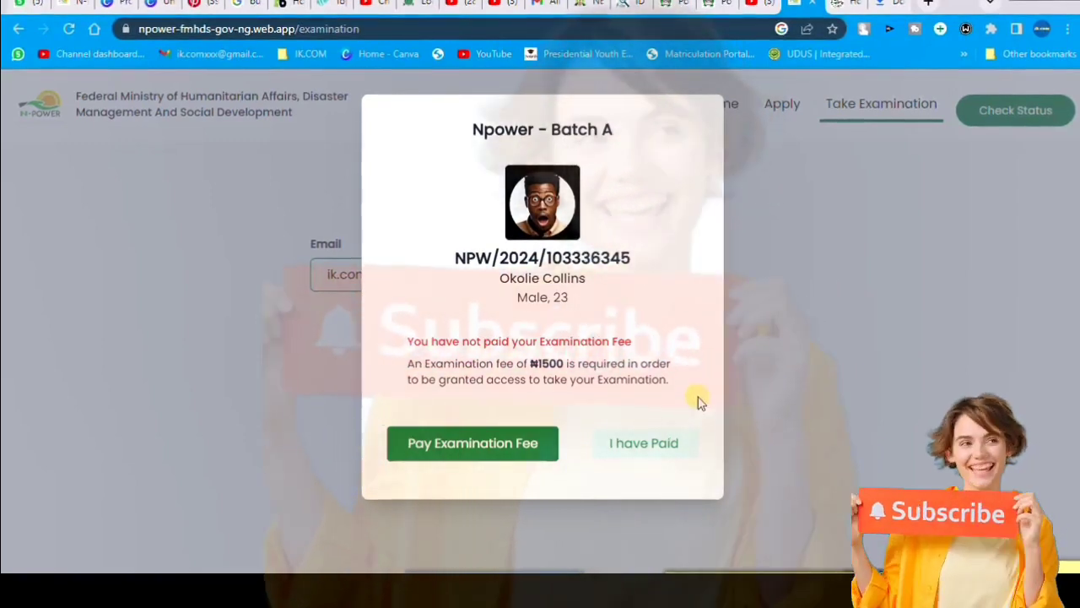
pyautogui.click(625, 451)
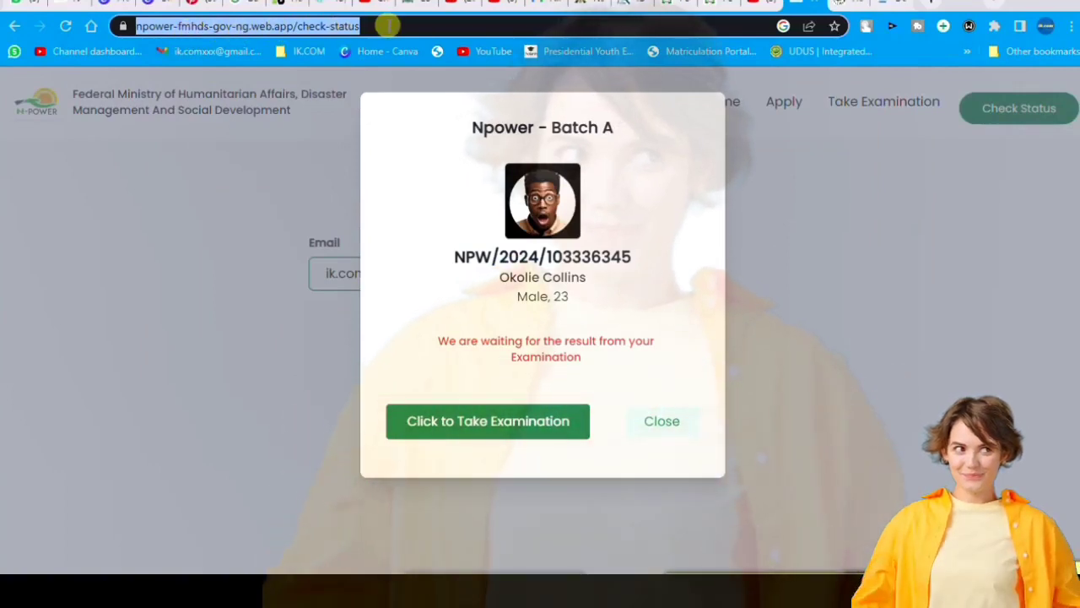
# Scroll the NASIMS home page from the Batch C closed notice to the Welcome section.
pyautogui.click(844, 5)
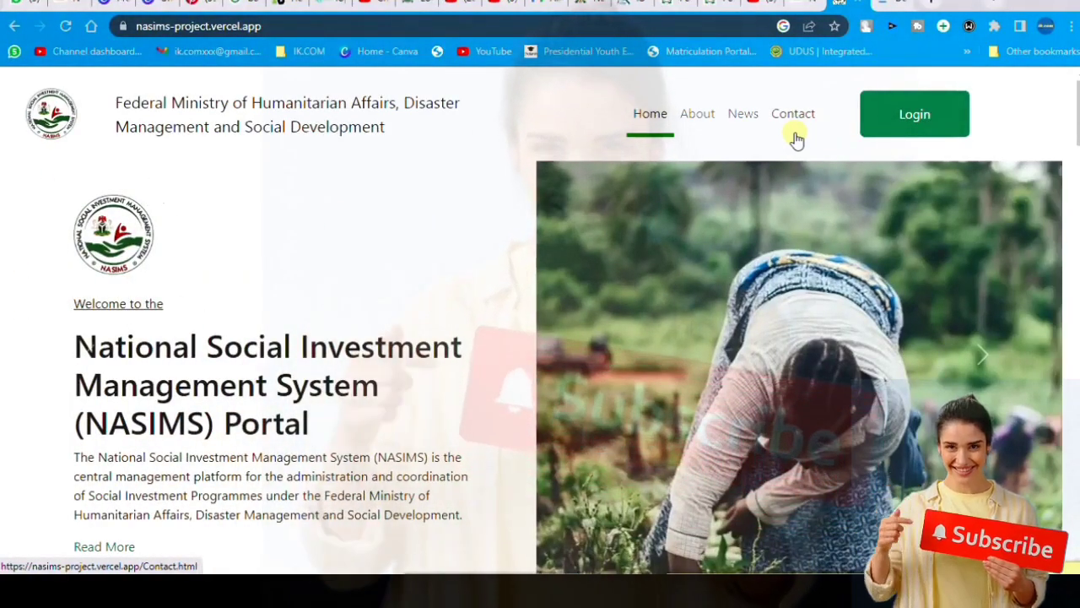
pyautogui.scroll(-1, 564, 197)
pyautogui.scroll(-5, 564, 197)
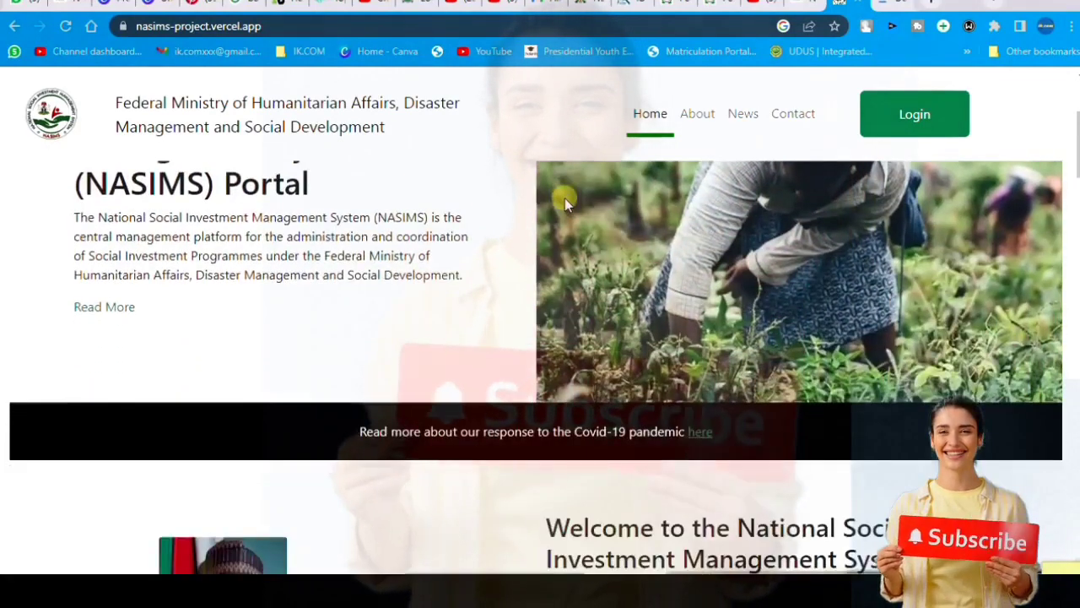
pyautogui.scroll(-5, 564, 197)
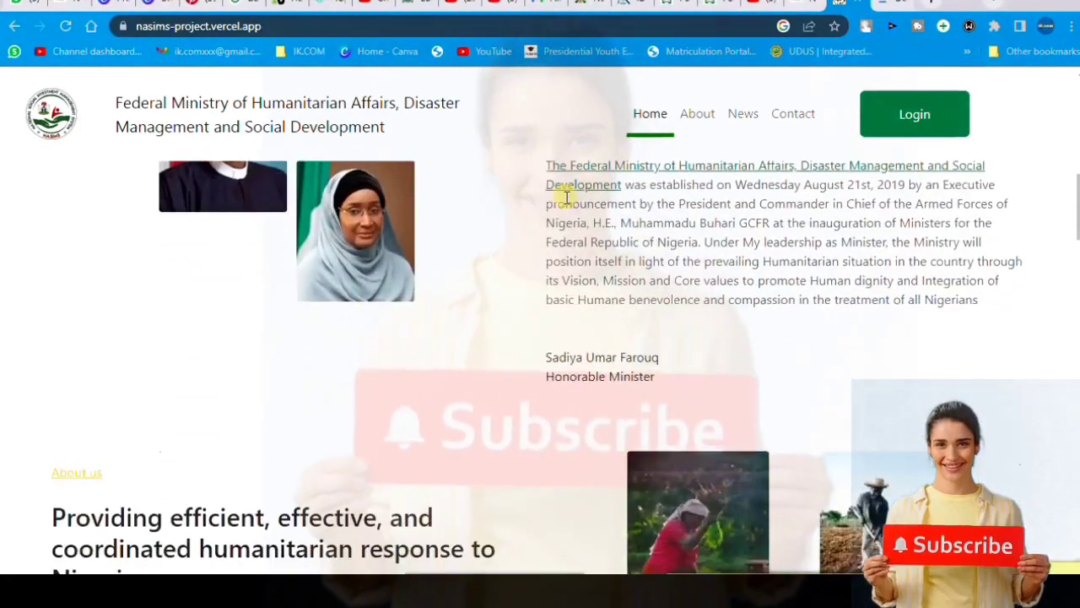
pyautogui.scroll(-2, 565, 197)
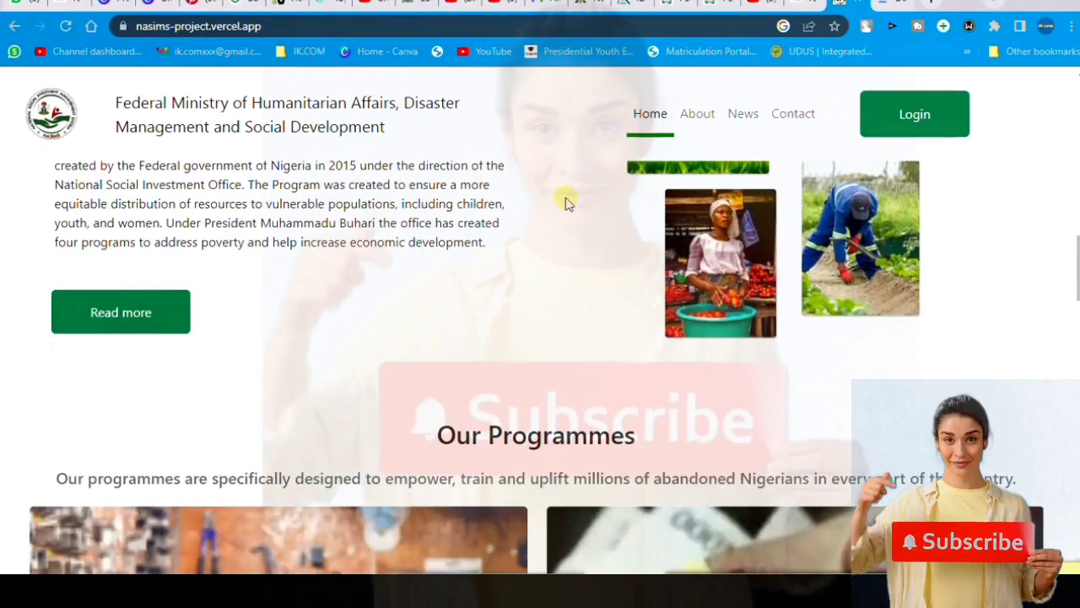
pyautogui.scroll(5, 564, 199)
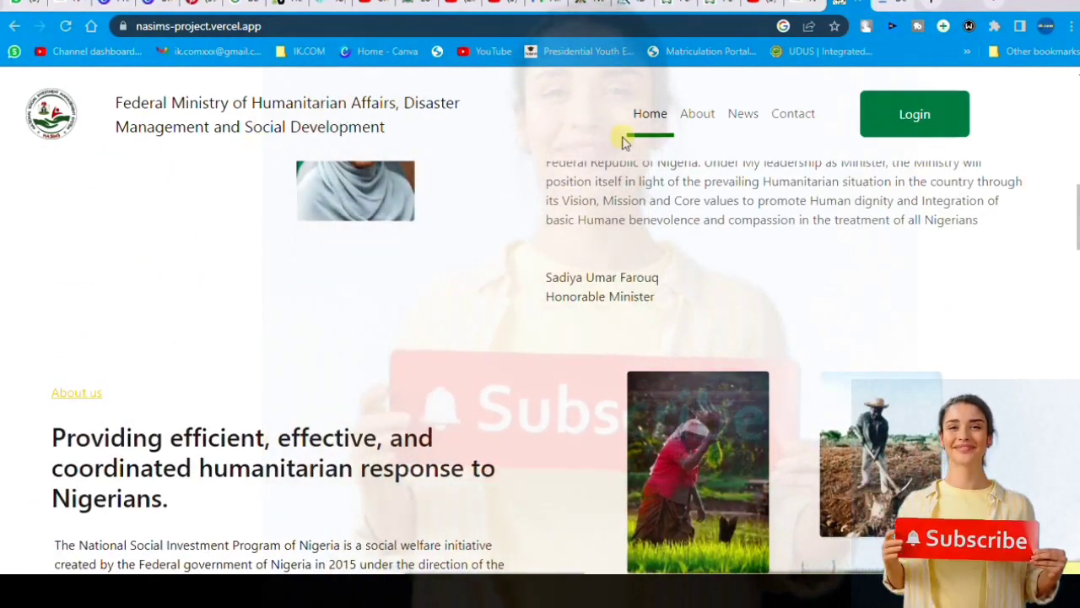
pyautogui.scroll(4, 641, 152)
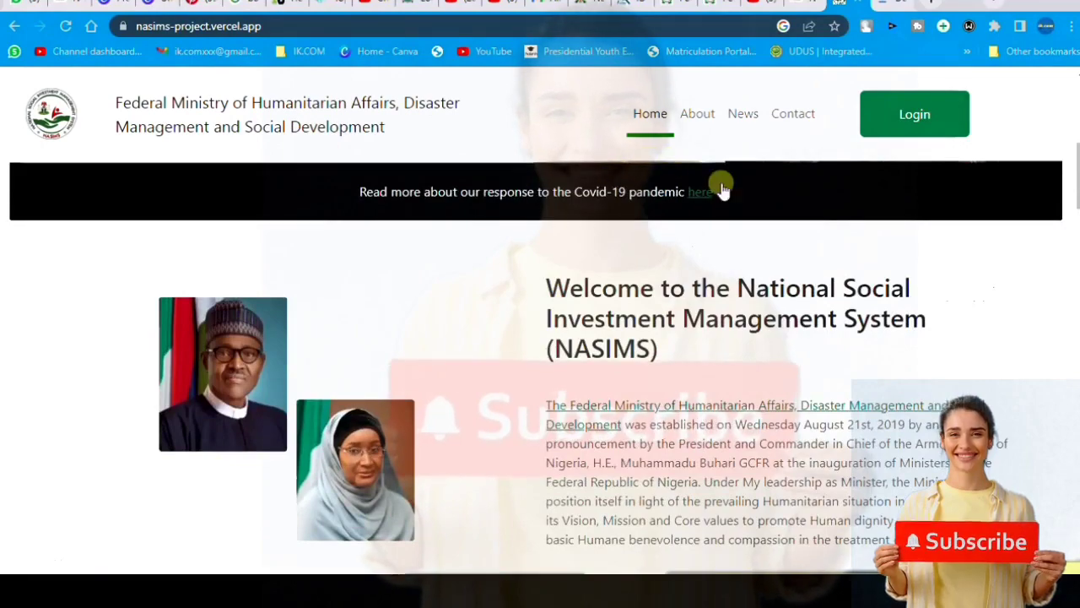
pyautogui.scroll(5, 723, 189)
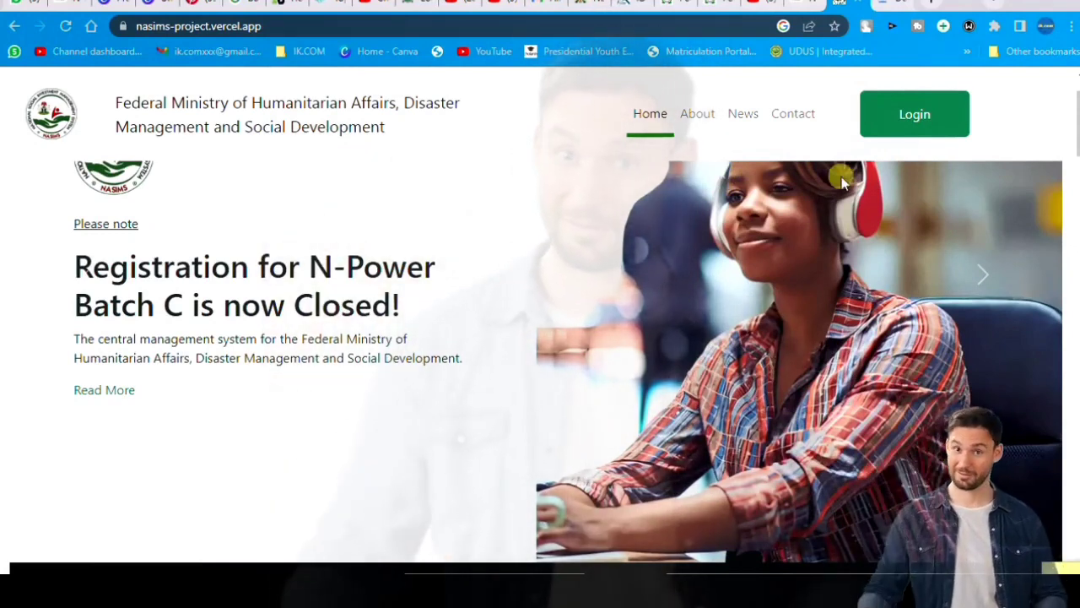
pyautogui.scroll(1, 726, 217)
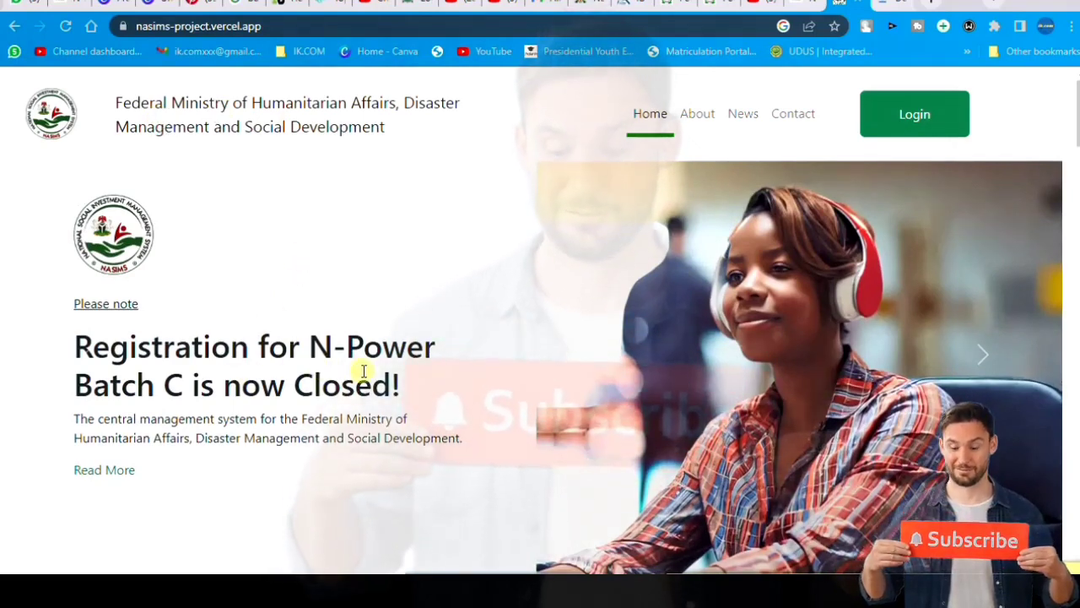
pyautogui.scroll(-2, 364, 371)
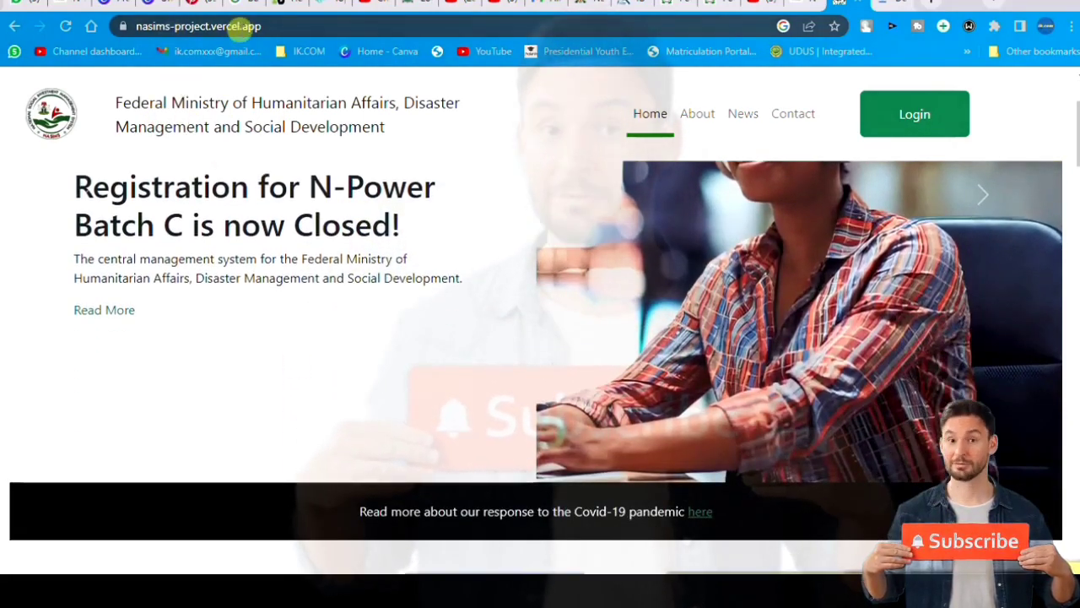
pyautogui.scroll(-1, 279, 248)
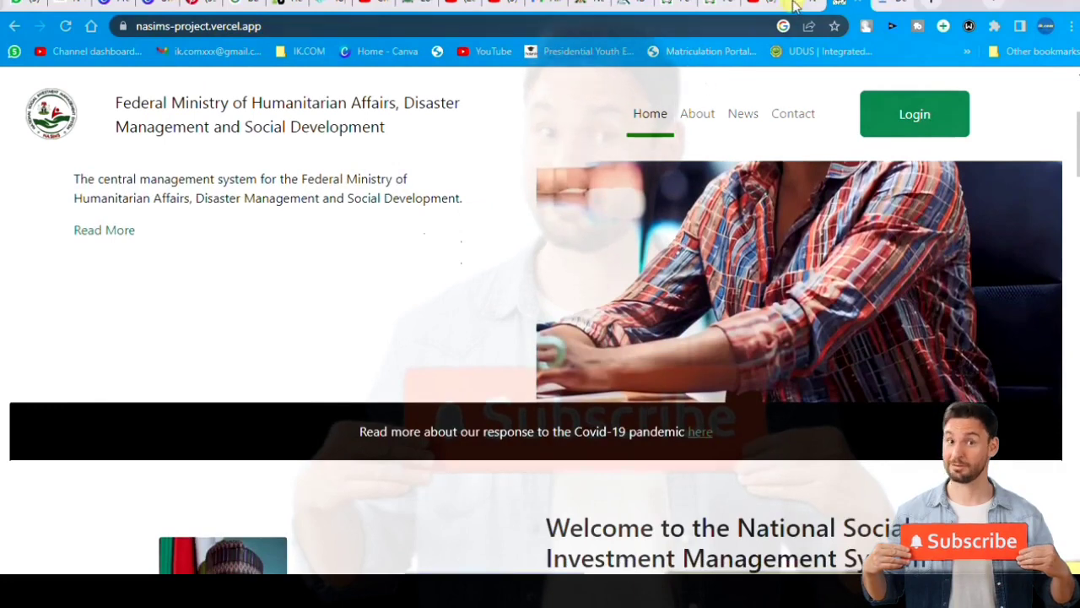
# Close the exam-result and Attention notices on N-Power home, then return to NASIMS home.
pyautogui.click(793, 7)
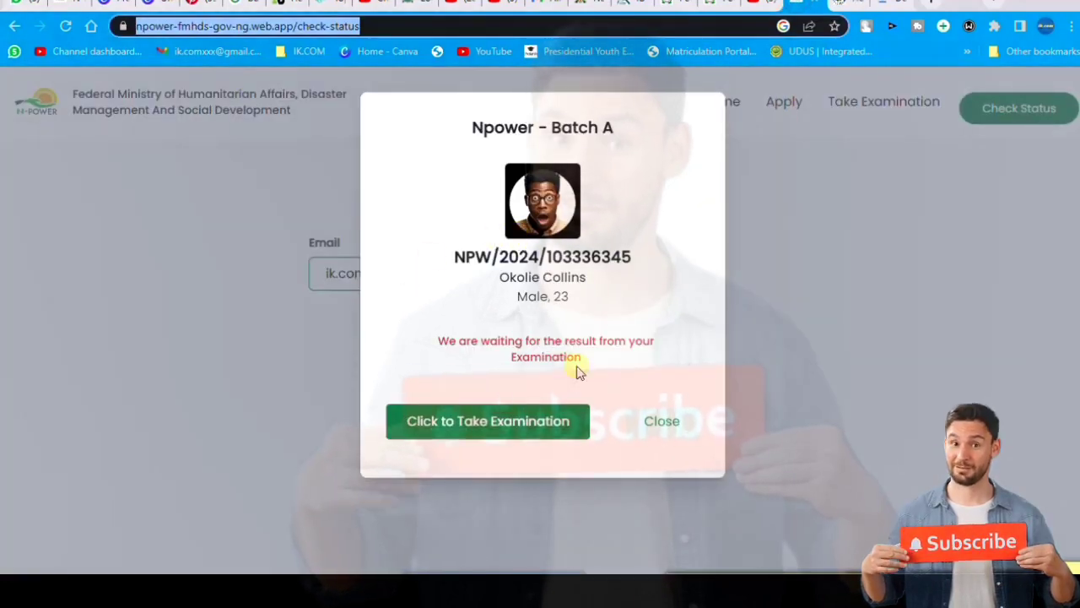
pyautogui.click(665, 423)
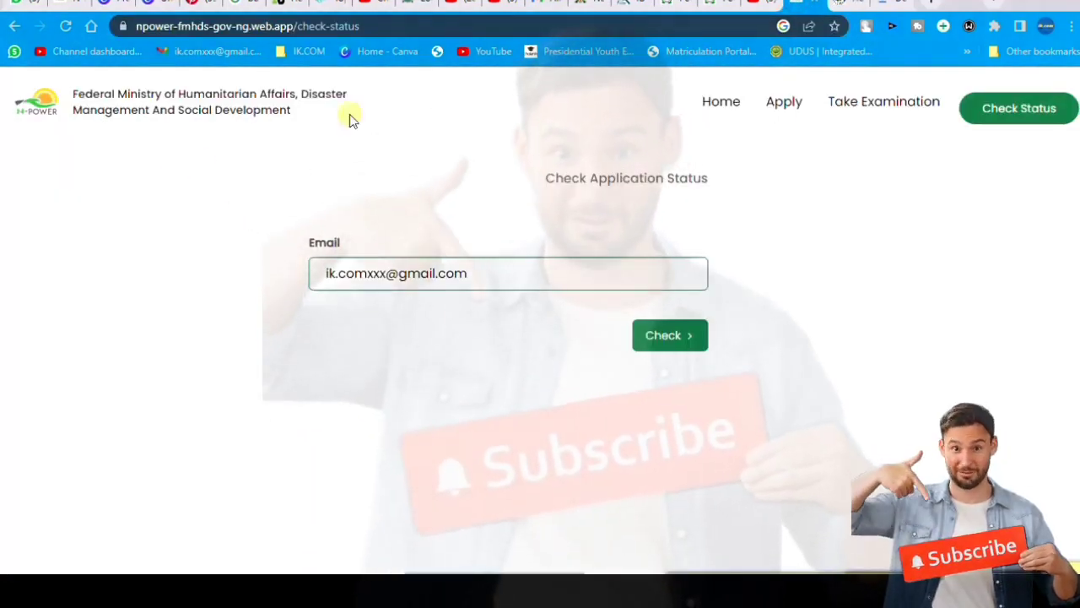
pyautogui.click(719, 105)
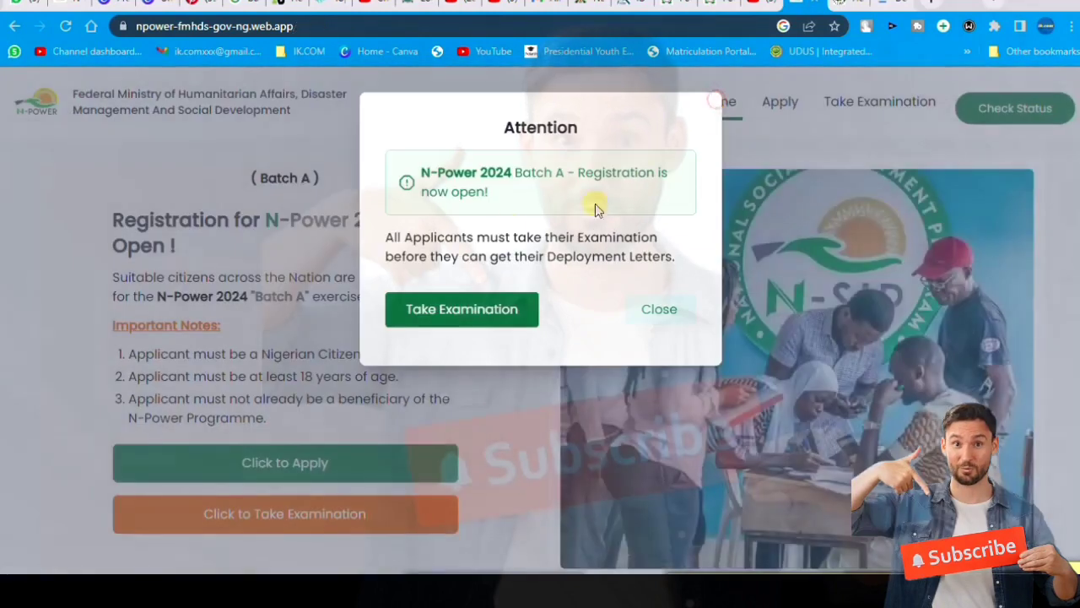
pyautogui.click(660, 310)
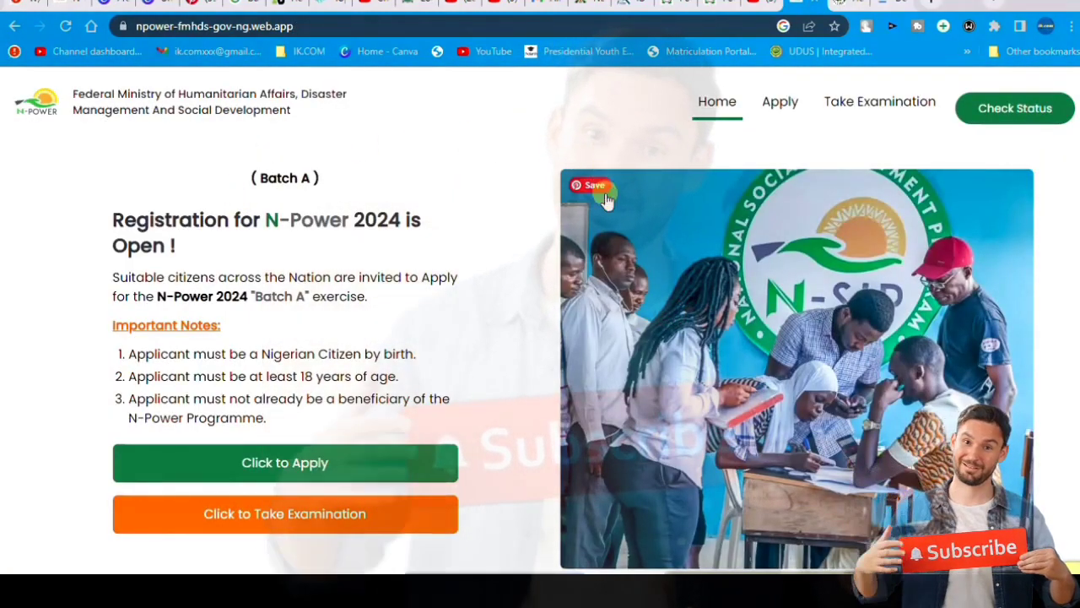
pyautogui.click(1004, 108)
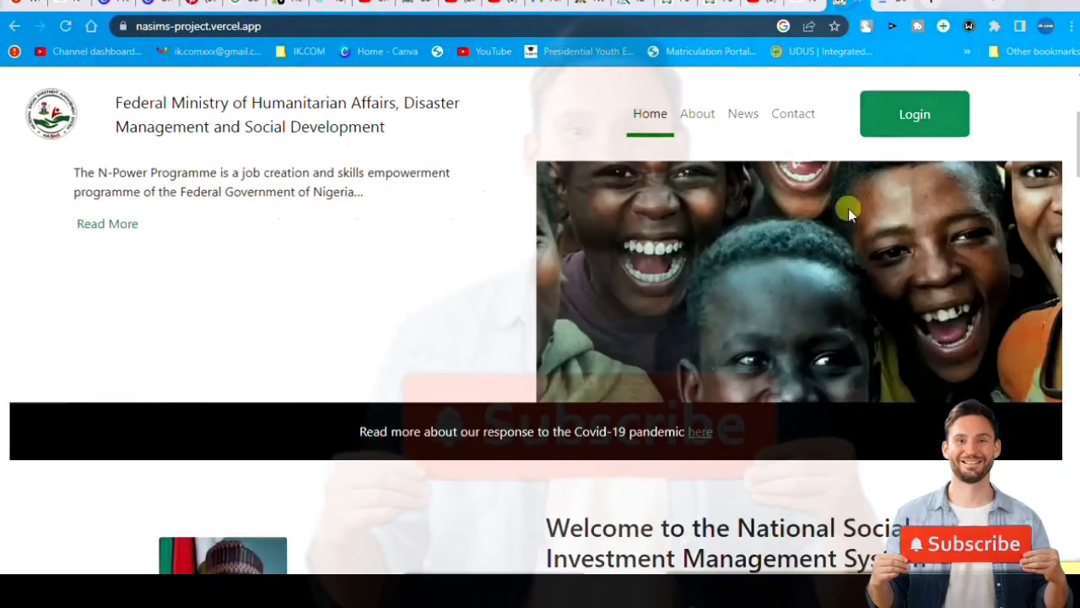
pyautogui.click(908, 125)
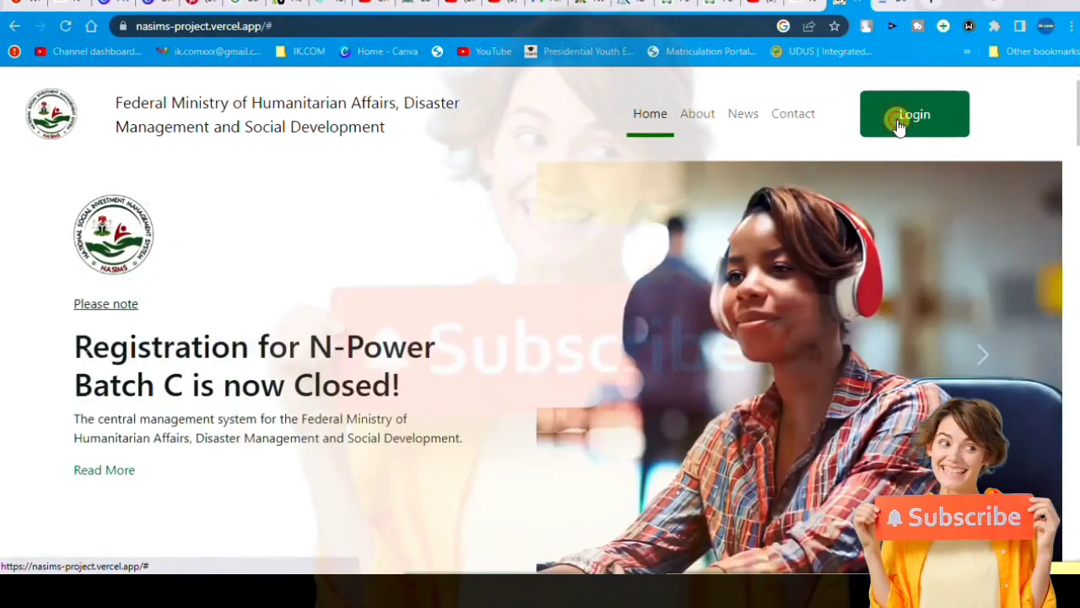
# Open the NASIMS About page and read through the four National Social Investment programs.
pyautogui.click(711, 123)
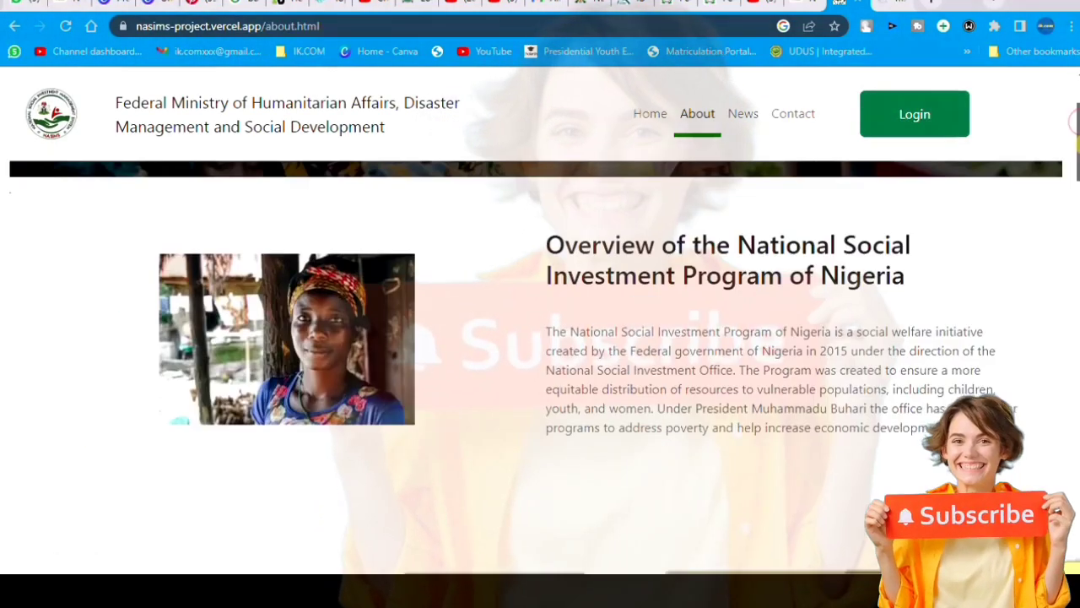
pyautogui.scroll(-4, 541, 337)
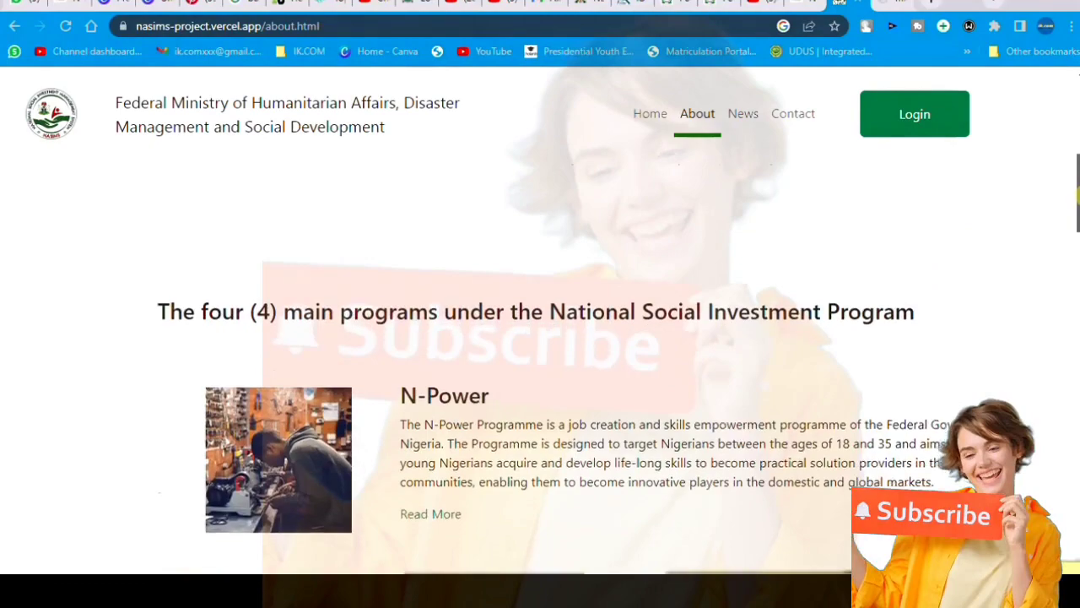
pyautogui.scroll(-2, 540, 338)
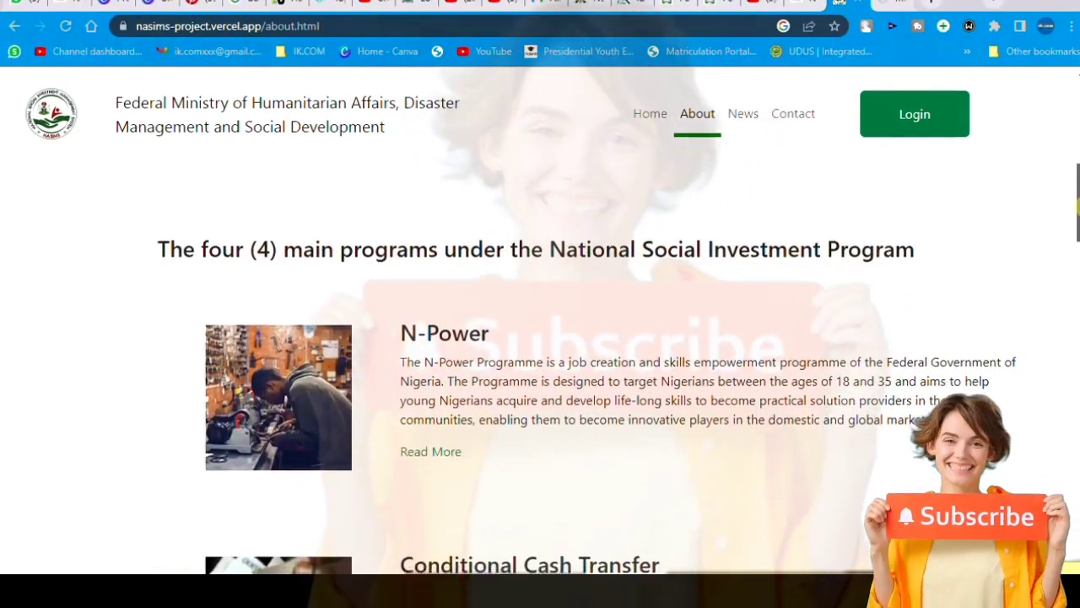
pyautogui.scroll(-8, 540, 337)
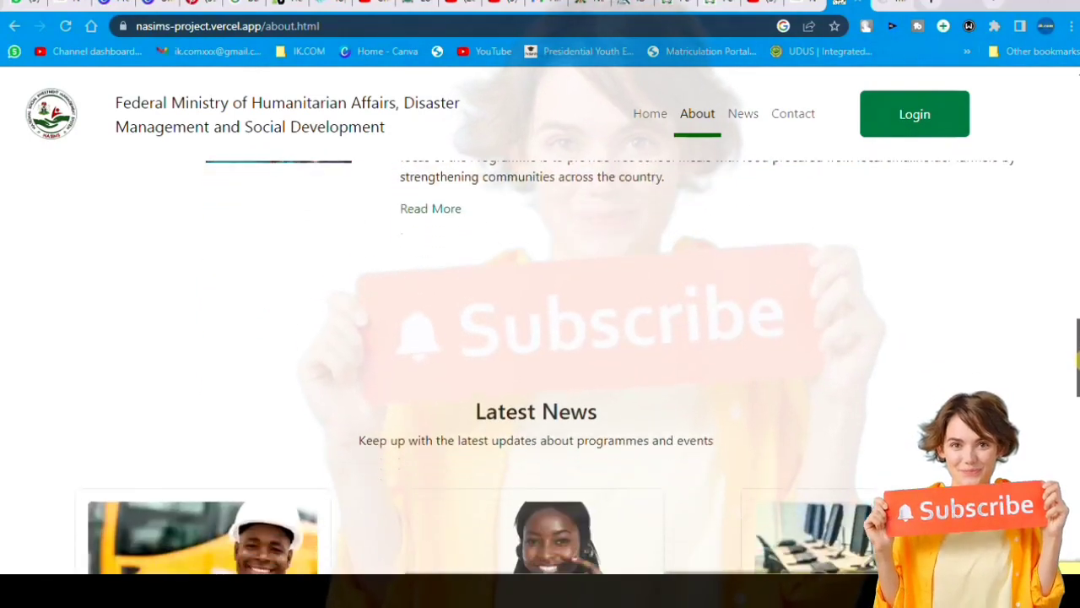
pyautogui.scroll(10, 540, 338)
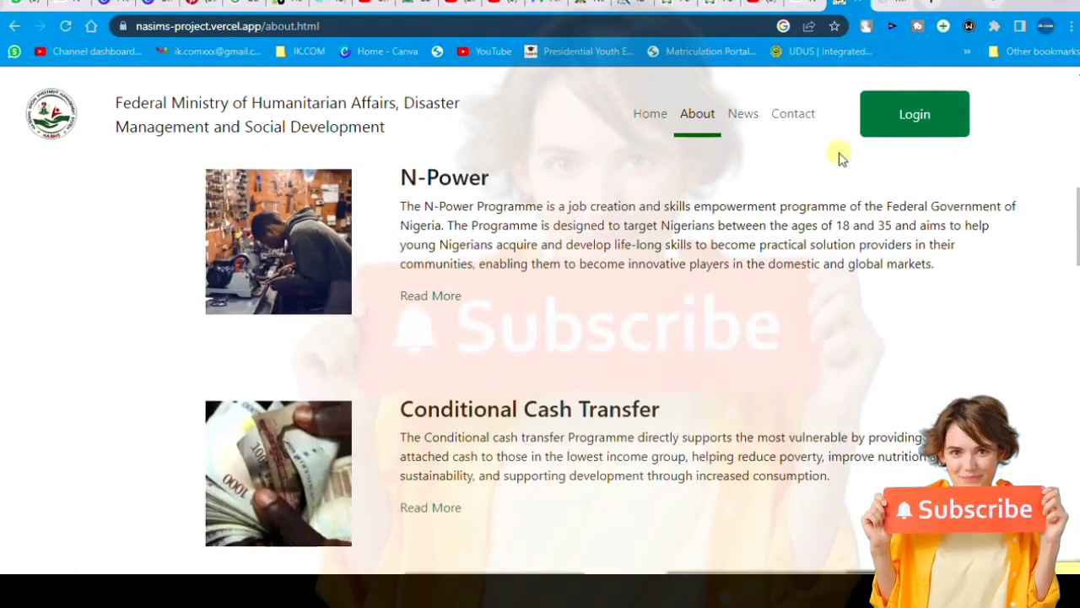
# Try the NASIMS Login again, then reload the About page.
pyautogui.click(899, 127)
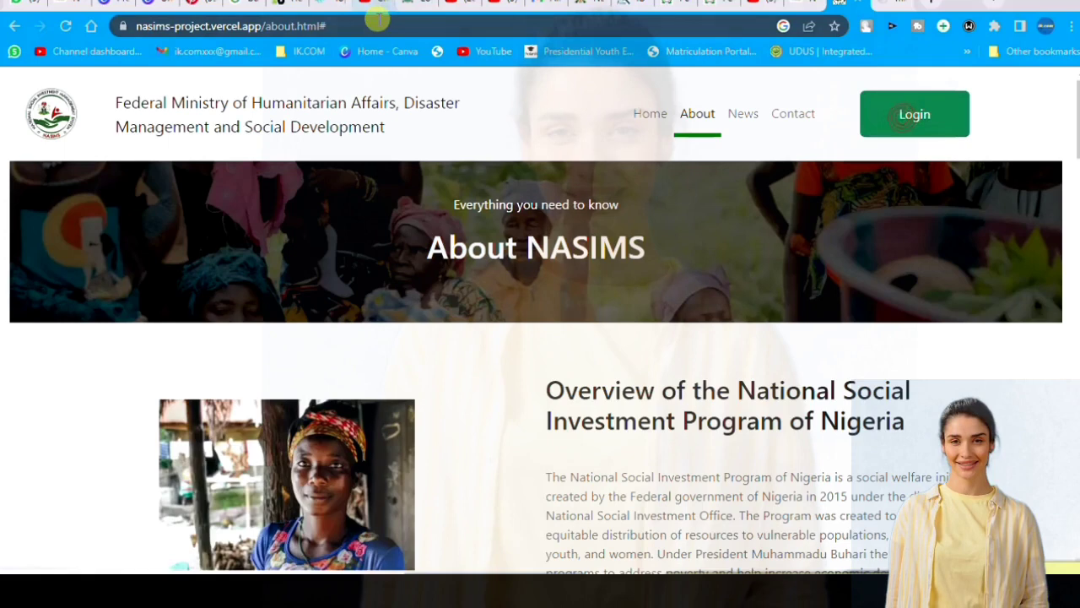
pyautogui.click(377, 25)
pyautogui.press('Return')
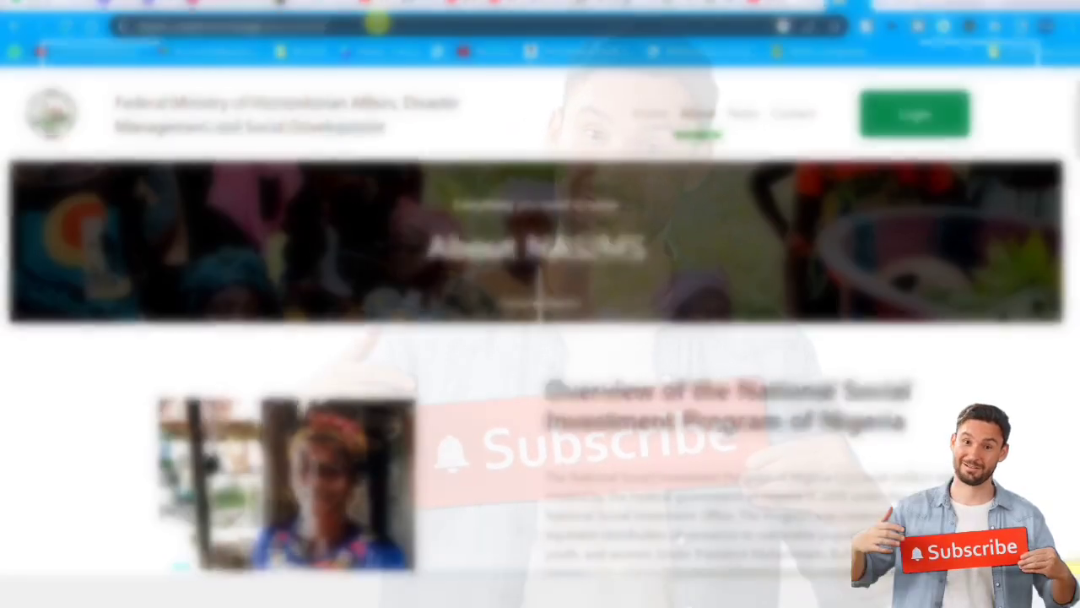
# Review the NASIMS Contact Us enquiry details, then return to the N-Power home page announcing Batch A registration.
pyautogui.click(802, 115)
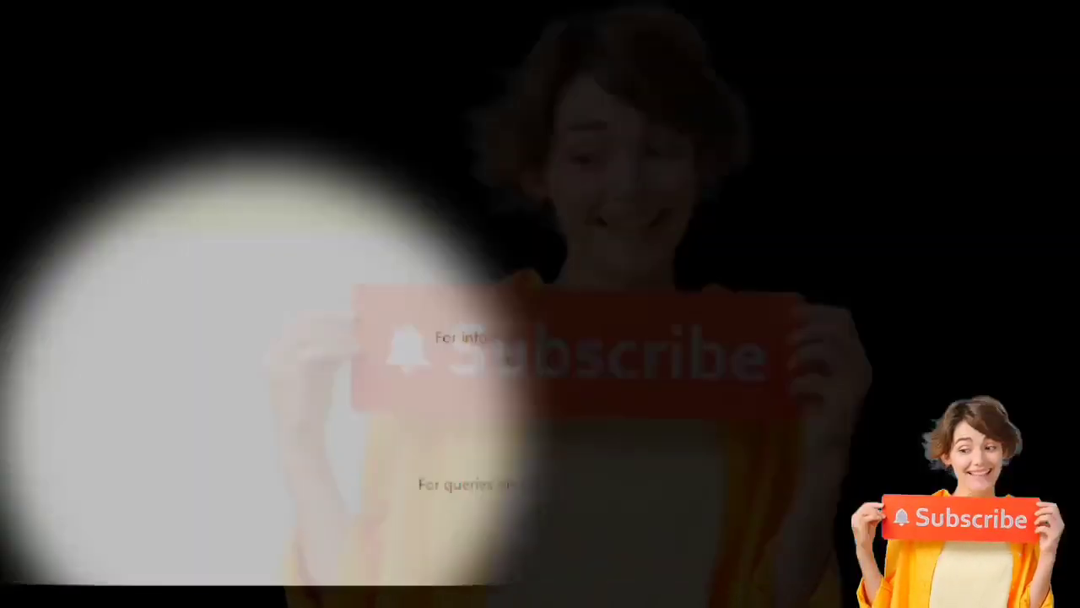
pyautogui.scroll(-3, 857, 226)
pyautogui.scroll(3, 861, 245)
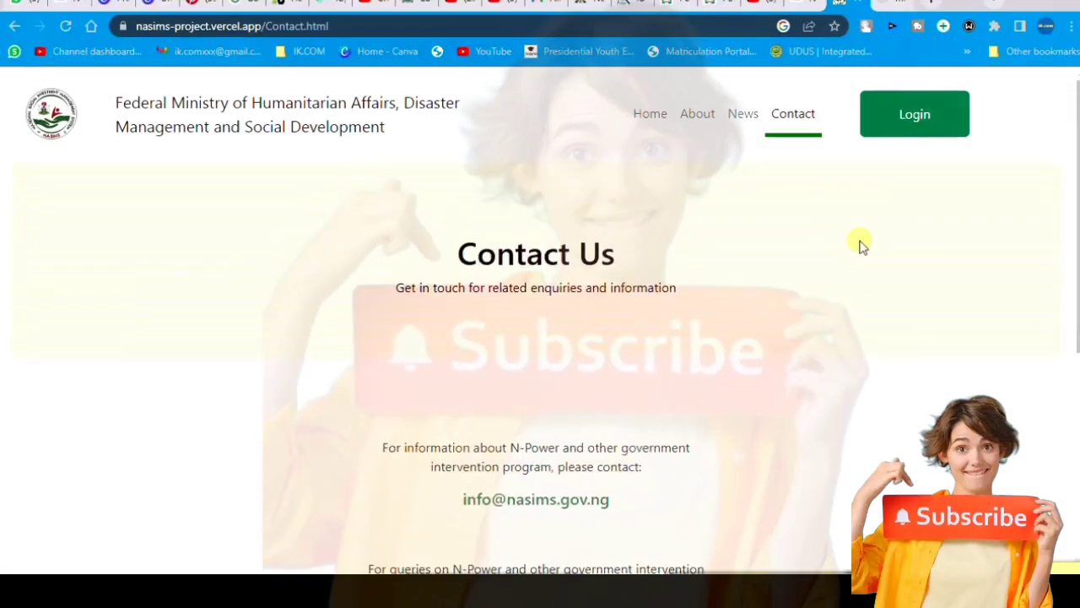
pyautogui.click(802, 7)
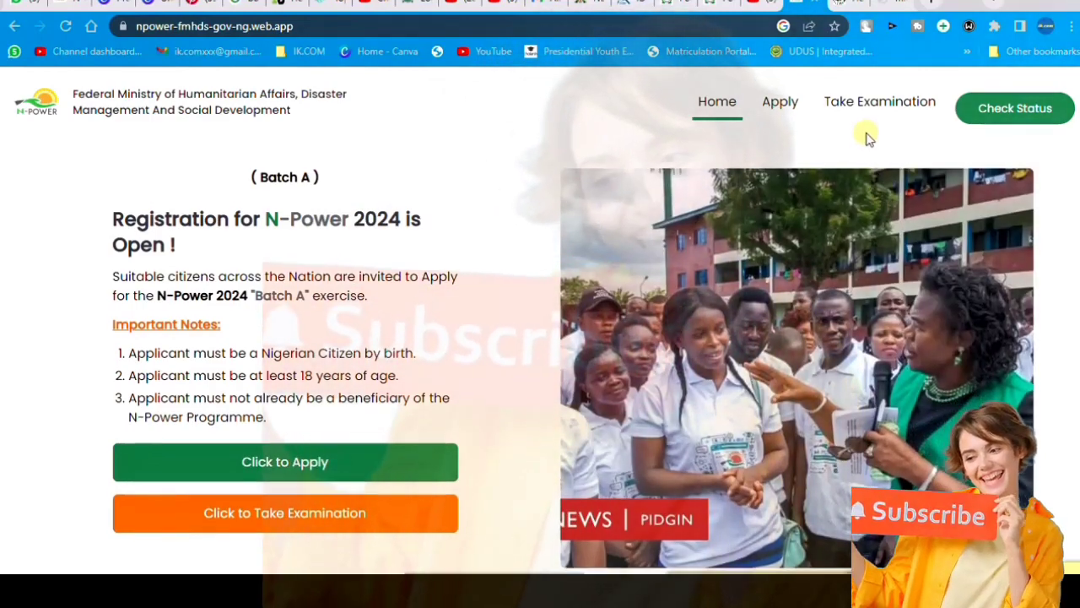
pyautogui.scroll(-1, 868, 140)
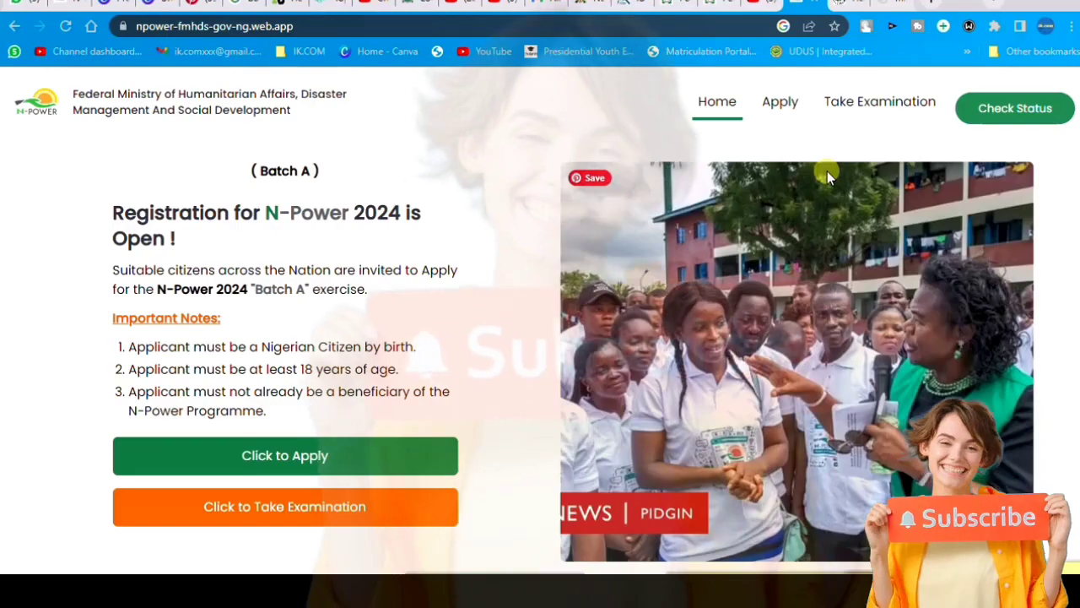